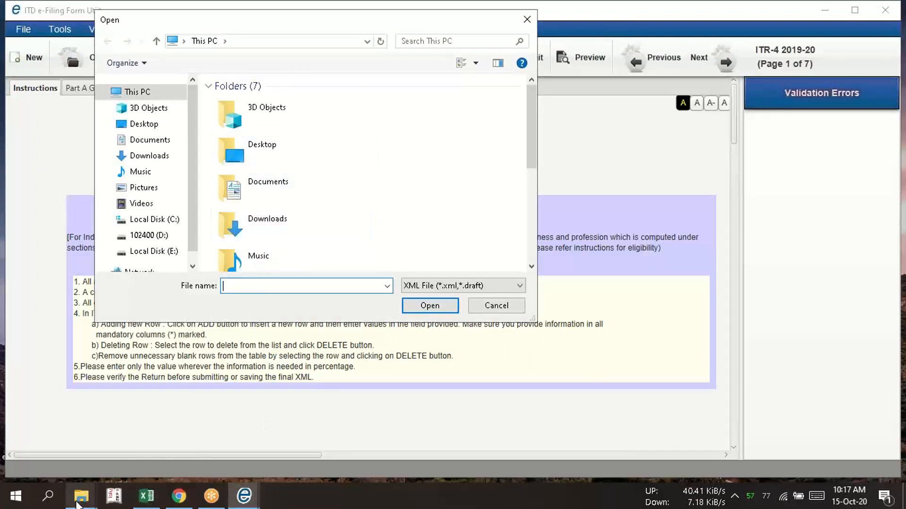
Check the ITR-4_2019 folder in File Explorer and return to the e-filing utility's file selection dialog
{"action": "mouse_move", "coordinate": [78, 504]}
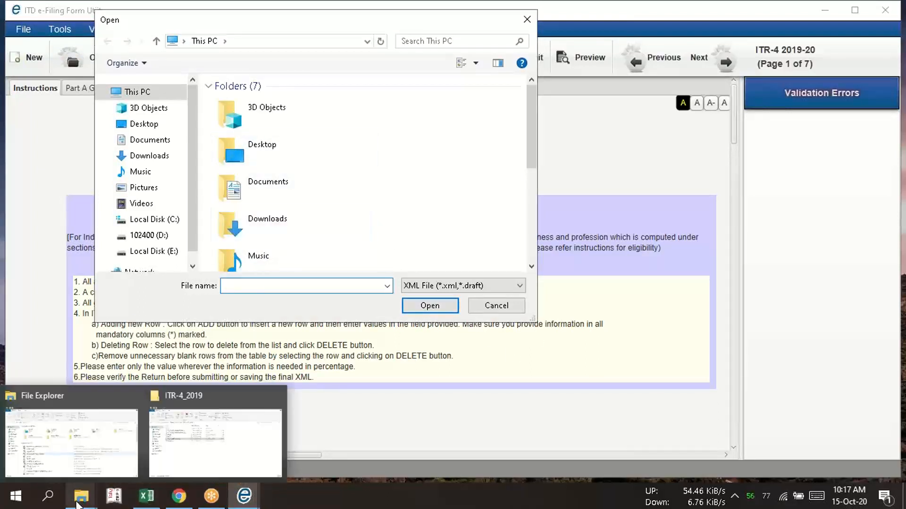
{"action": "left_click", "coordinate": [189, 450]}
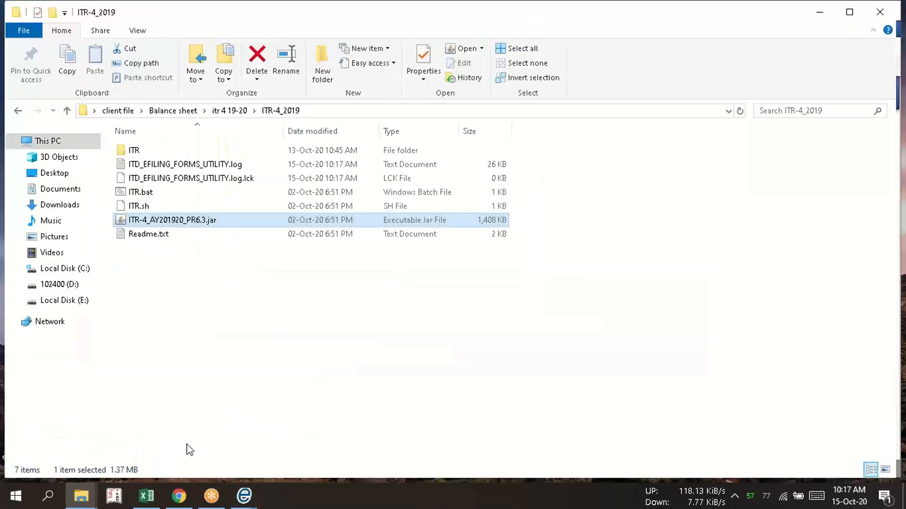
{"action": "left_click", "coordinate": [244, 495]}
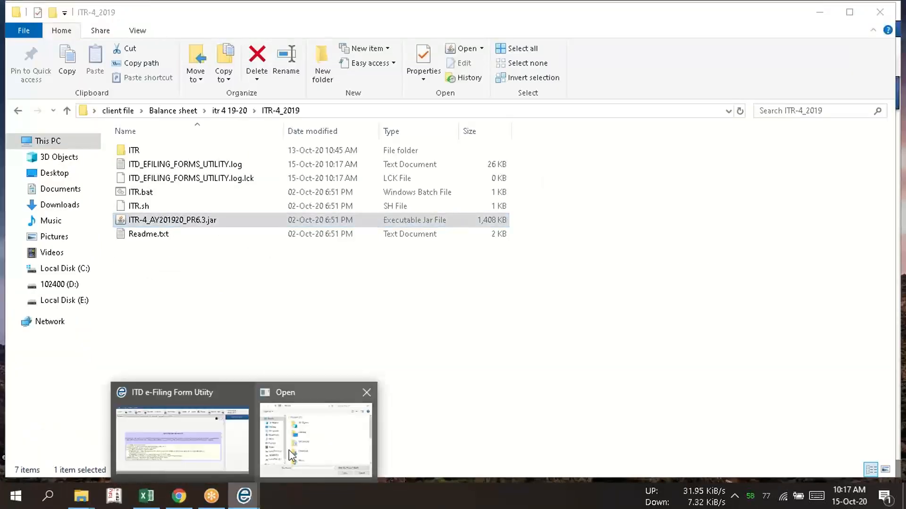
{"action": "left_click", "coordinate": [218, 440]}
{"action": "left_click", "coordinate": [68, 66]}
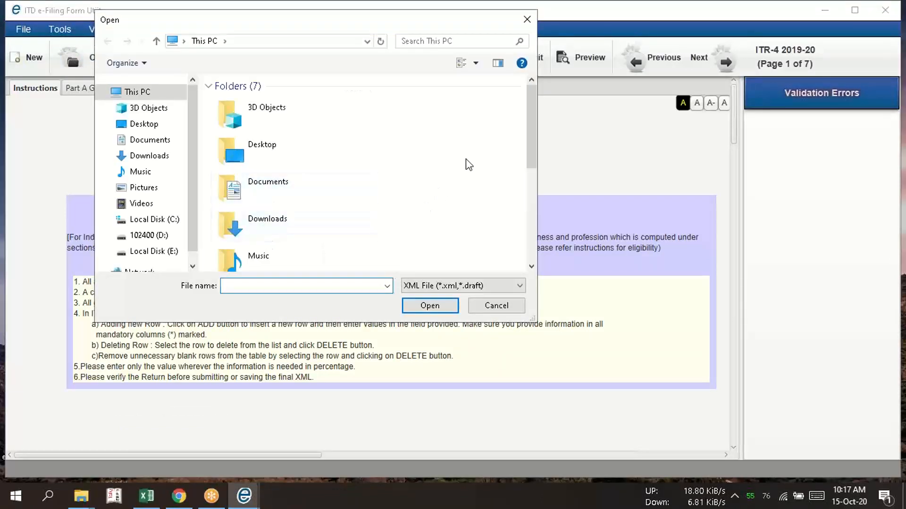
Import the saved draft XML.draft from Desktop > client file > Balance sheet > itr 4 19-20 and dismiss the information messages
{"action": "mouse_move", "coordinate": [531, 127]}
{"action": "left_mouse_down"}
{"action": "mouse_move", "coordinate": [528, 180]}
{"action": "mouse_move", "coordinate": [524, 139]}
{"action": "left_mouse_up"}
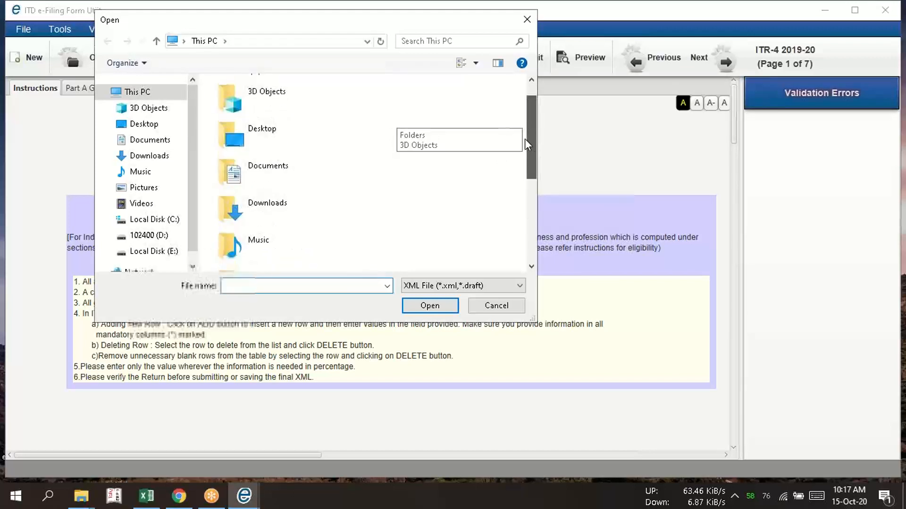
{"action": "double_click", "coordinate": [310, 149]}
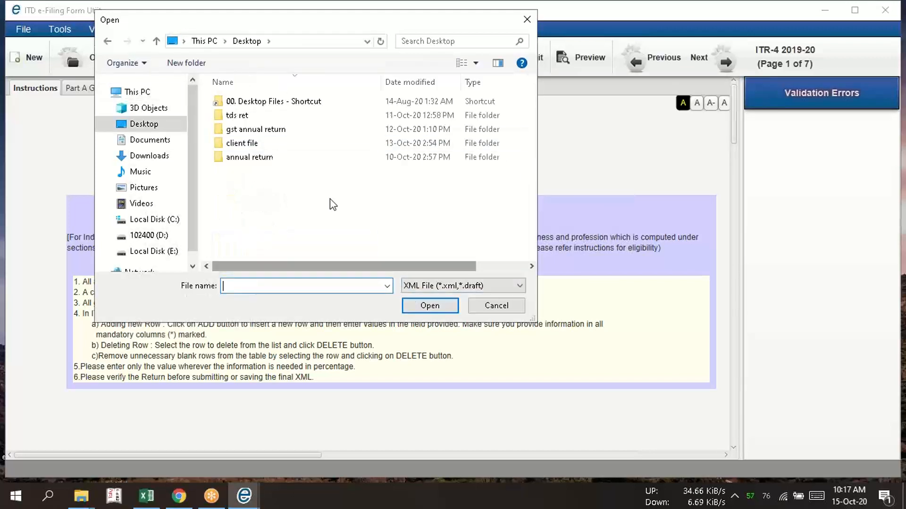
{"action": "left_click", "coordinate": [266, 143]}
{"action": "left_click", "coordinate": [429, 305]}
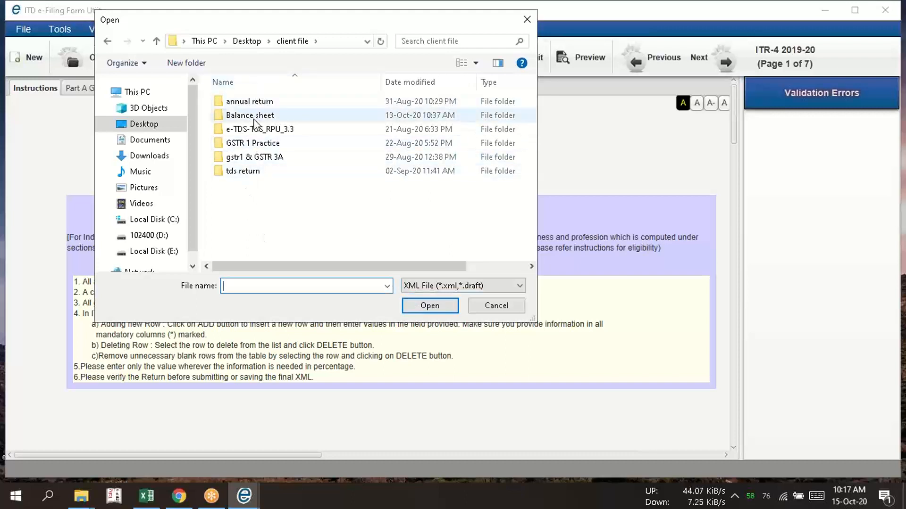
{"action": "left_click", "coordinate": [254, 117]}
{"action": "left_click", "coordinate": [415, 306]}
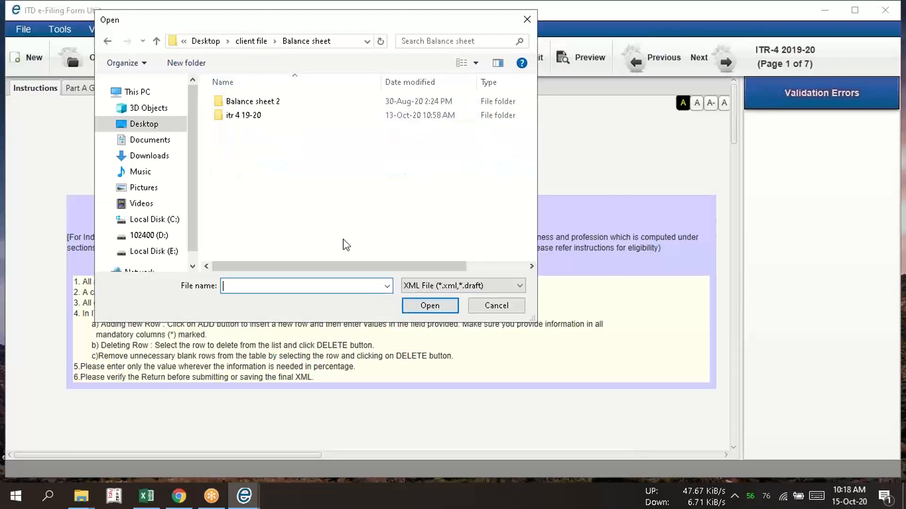
{"action": "left_click", "coordinate": [255, 116]}
{"action": "left_click", "coordinate": [429, 305]}
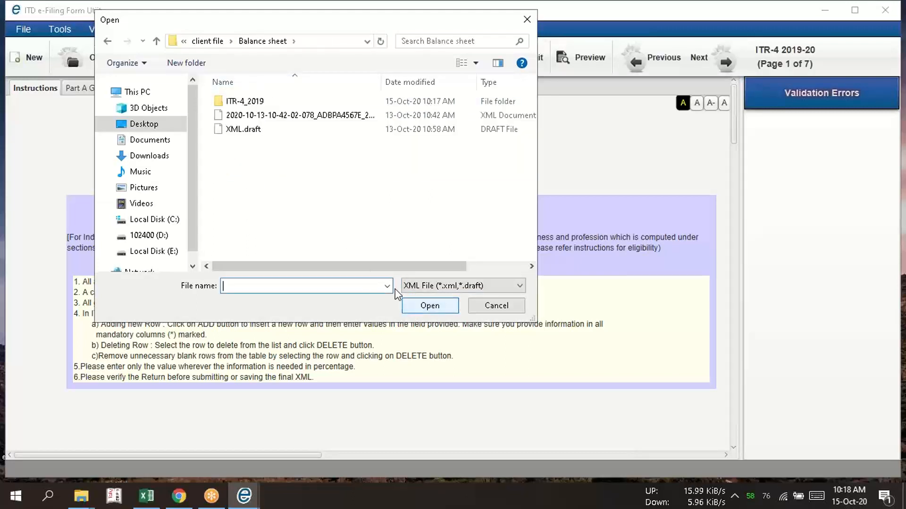
{"action": "left_click", "coordinate": [258, 130]}
{"action": "left_click", "coordinate": [428, 305]}
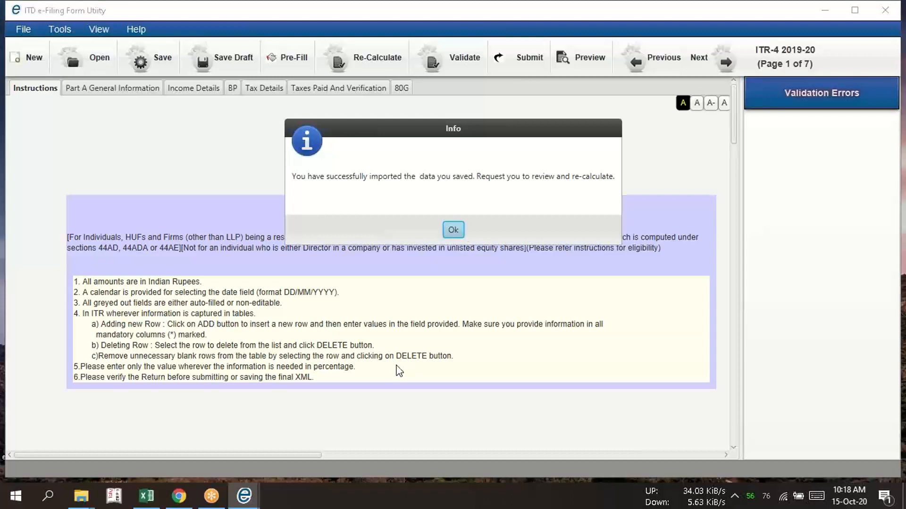
{"action": "left_click", "coordinate": [452, 230]}
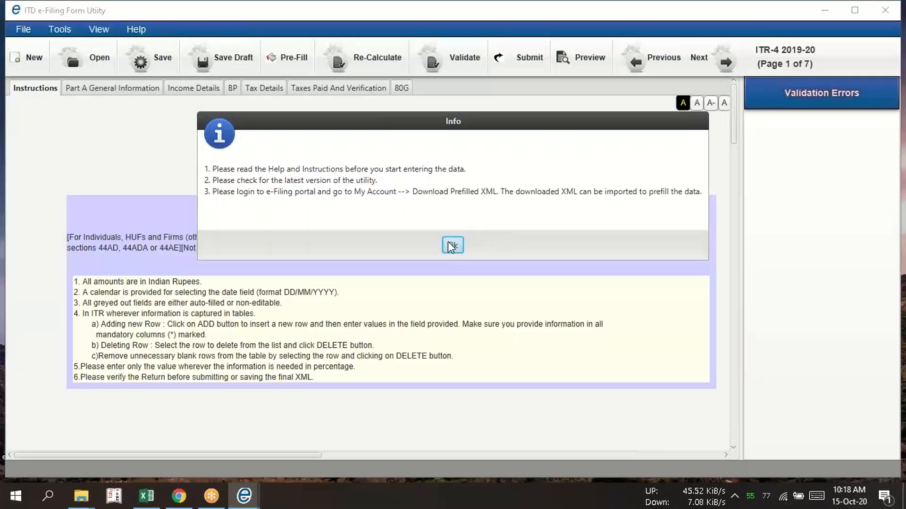
{"action": "left_click", "coordinate": [452, 245]}
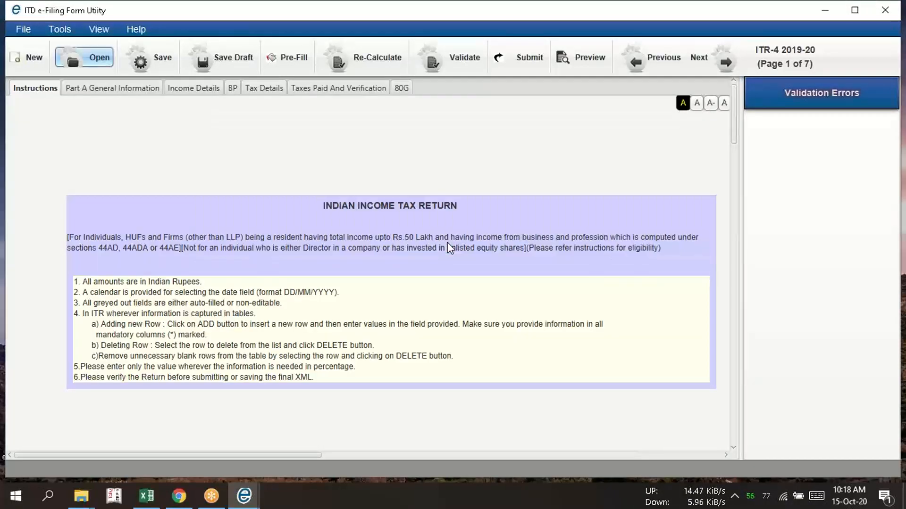
Show the Part A General Information page and shrink the Validation Errors pane to widen the form area
{"action": "left_click", "coordinate": [114, 90]}
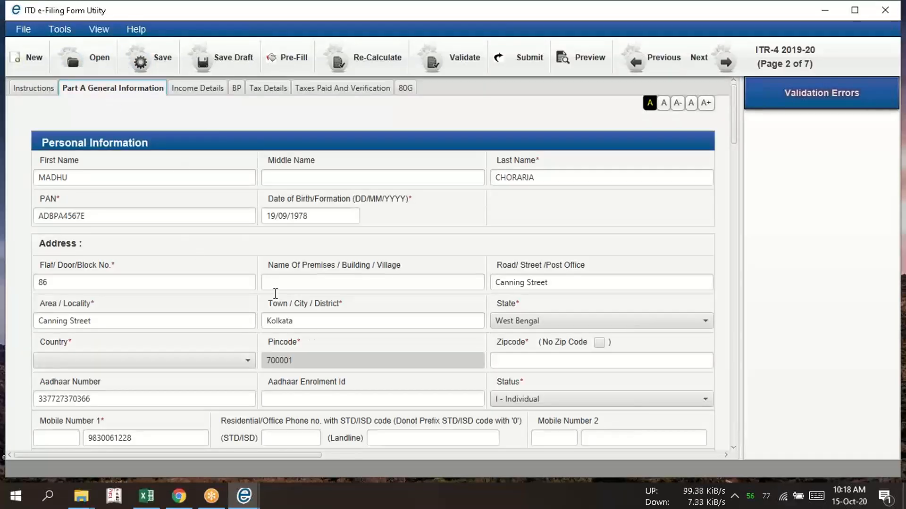
{"action": "left_click", "coordinate": [670, 38]}
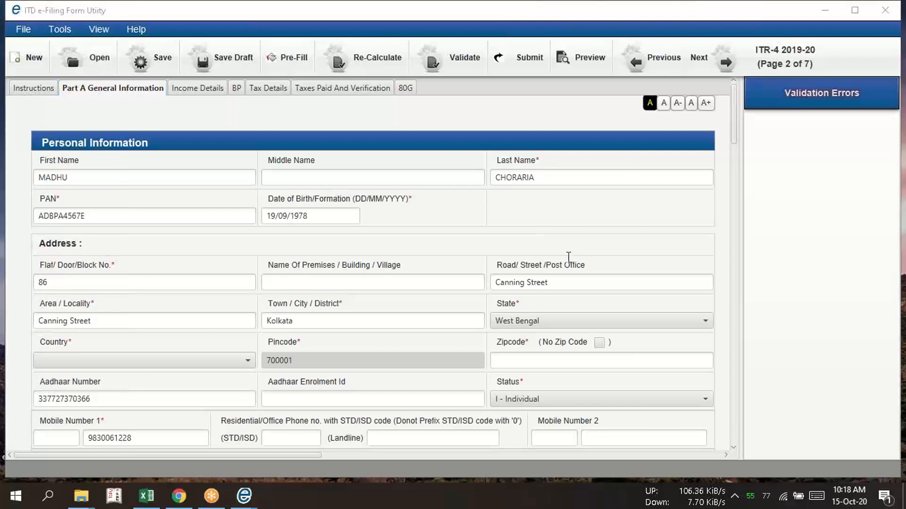
{"action": "left_click_drag", "start_coordinate": [737, 246], "coordinate": [900, 240]}
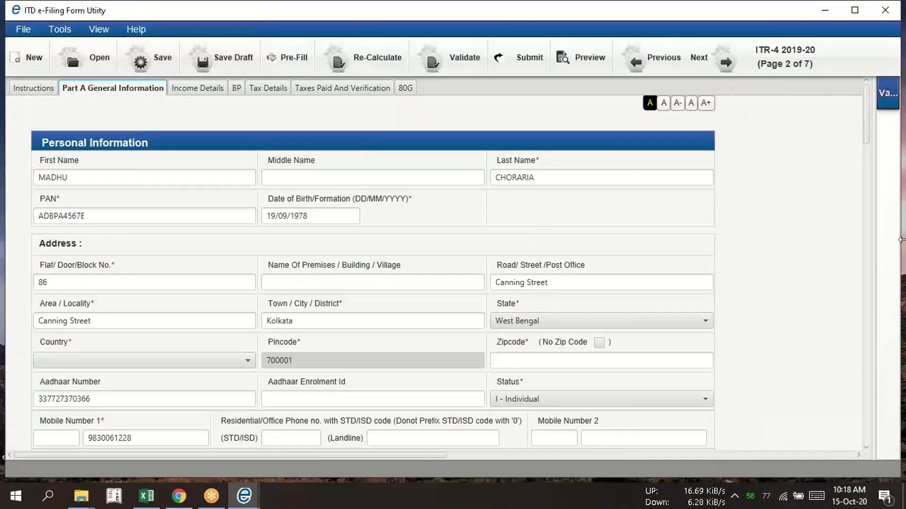
Examine the presumptive business income in Schedule BP and go to the Income Details page
{"action": "left_click", "coordinate": [238, 88]}
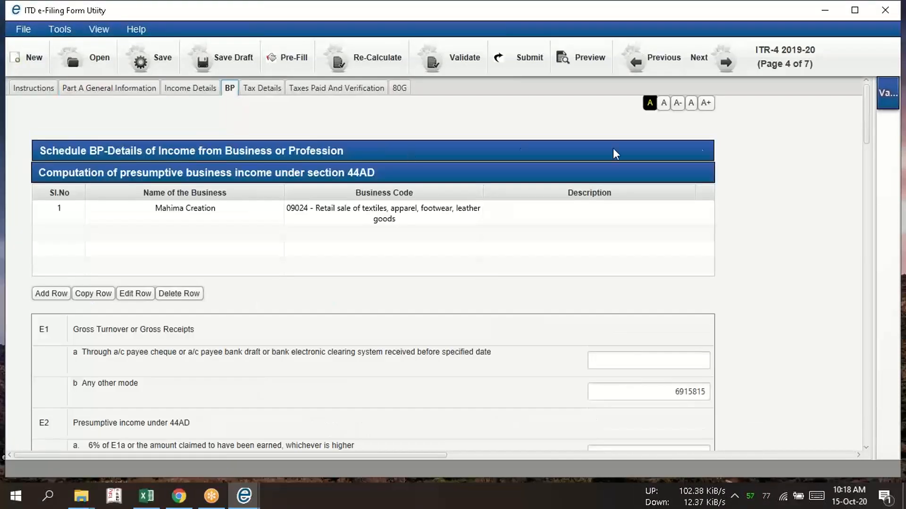
{"action": "left_click_drag", "start_coordinate": [868, 160], "coordinate": [881, 95]}
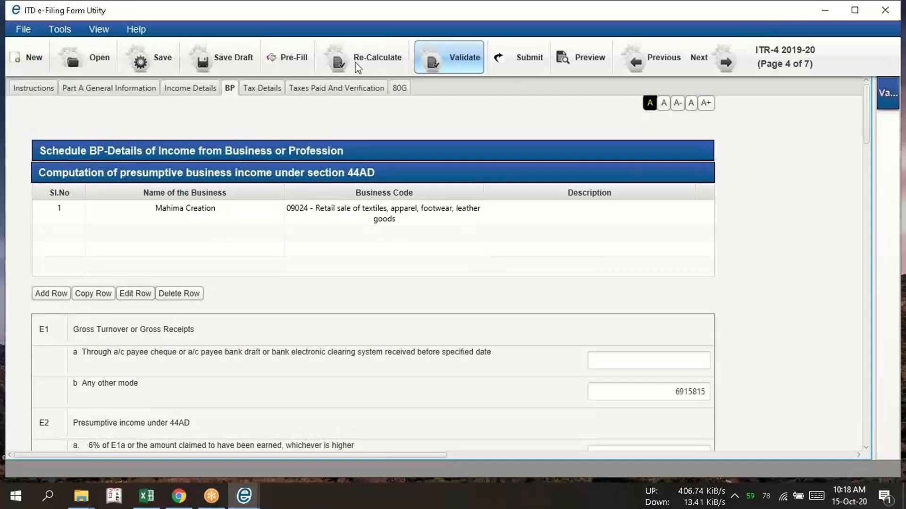
{"action": "left_click", "coordinate": [213, 92]}
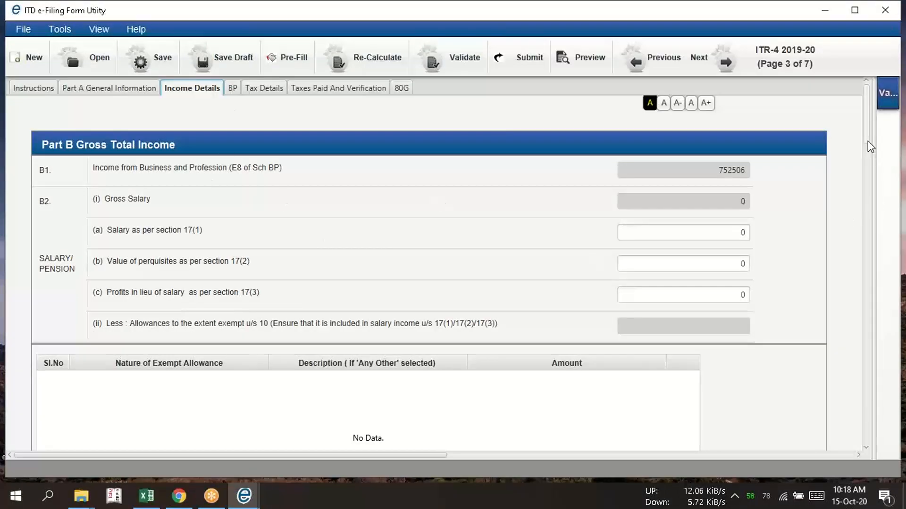
Try to re-save the bank deposit interest row under Income from Other Sources, and cancel its edit form
{"action": "left_click_drag", "start_coordinate": [866, 136], "coordinate": [867, 282]}
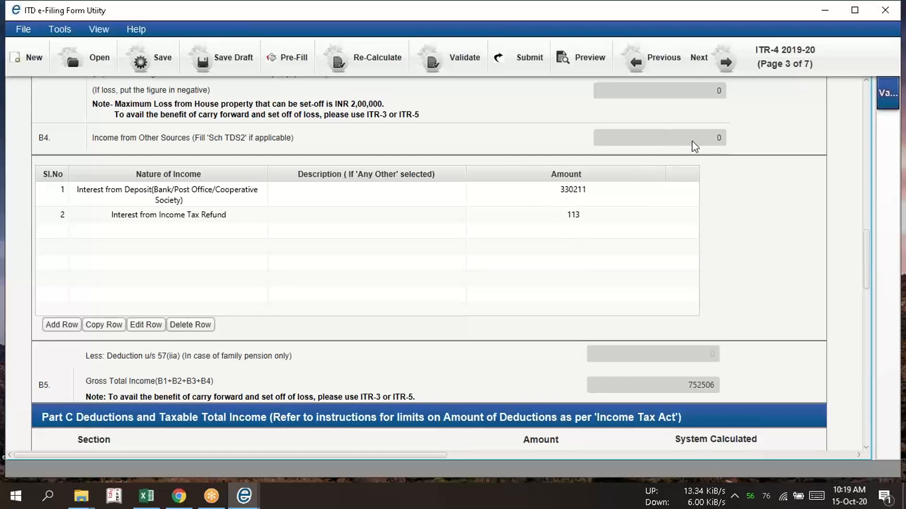
{"action": "left_click", "coordinate": [58, 197]}
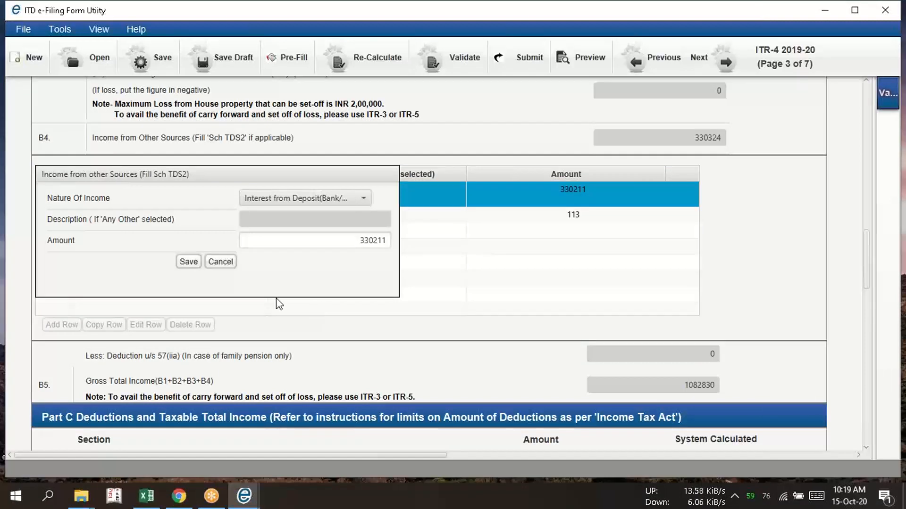
{"action": "left_click", "coordinate": [192, 264]}
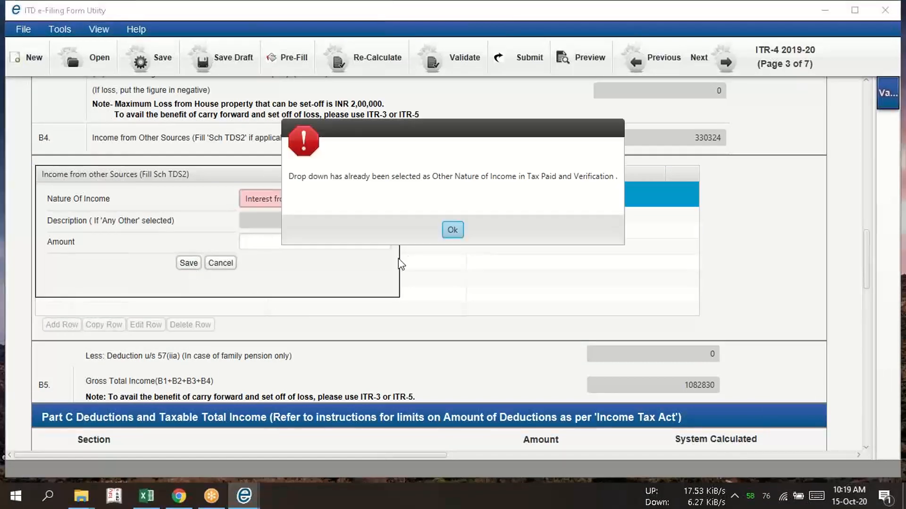
{"action": "left_click", "coordinate": [452, 230]}
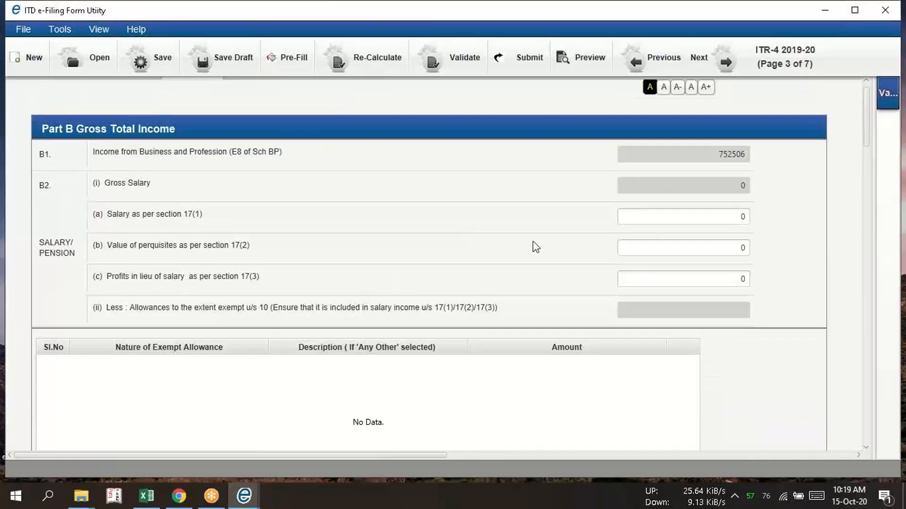
{"action": "left_click_drag", "start_coordinate": [861, 138], "coordinate": [863, 250]}
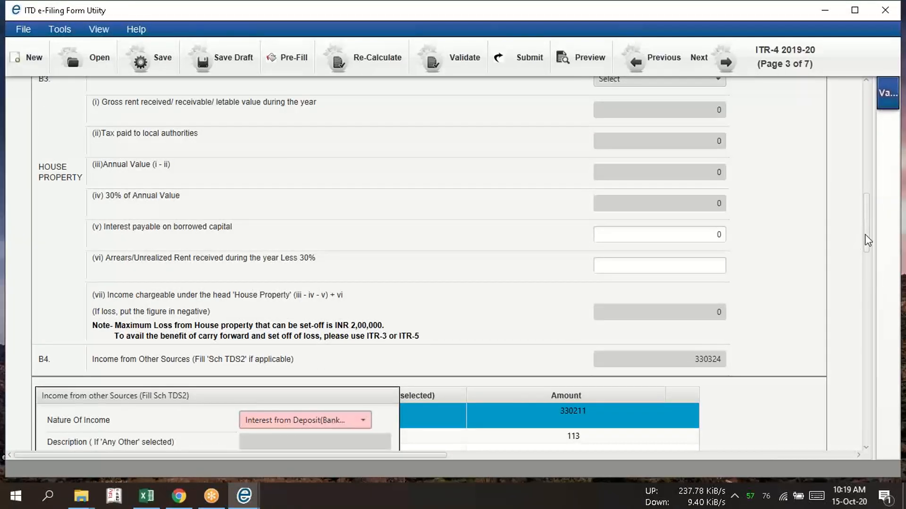
{"action": "left_click", "coordinate": [867, 266]}
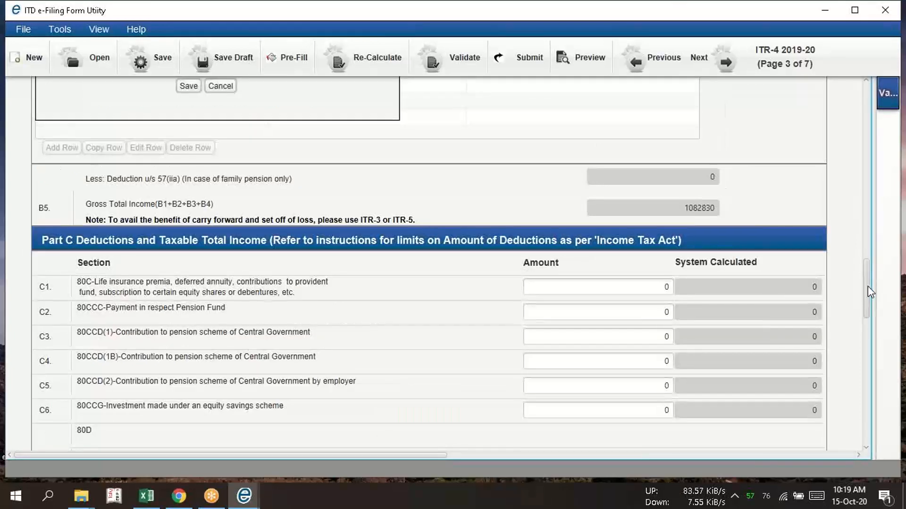
{"action": "left_click_drag", "start_coordinate": [868, 287], "coordinate": [874, 235]}
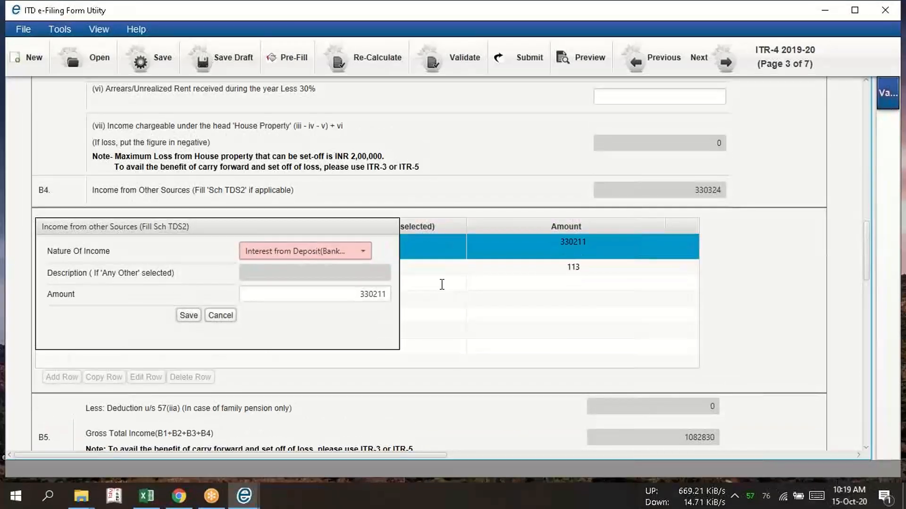
{"action": "left_click", "coordinate": [220, 316]}
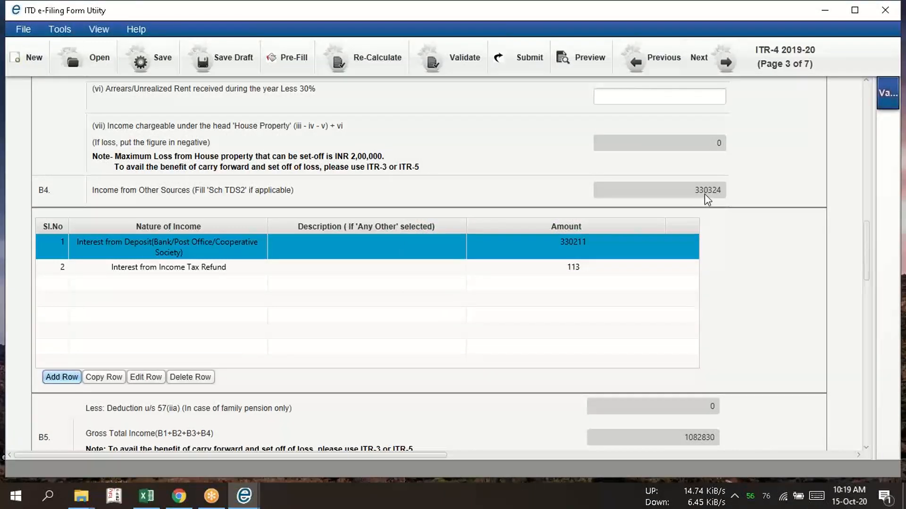
Check the Interest from Income Tax Refund entry in its edit form and close it without saving
{"action": "left_click", "coordinate": [132, 268]}
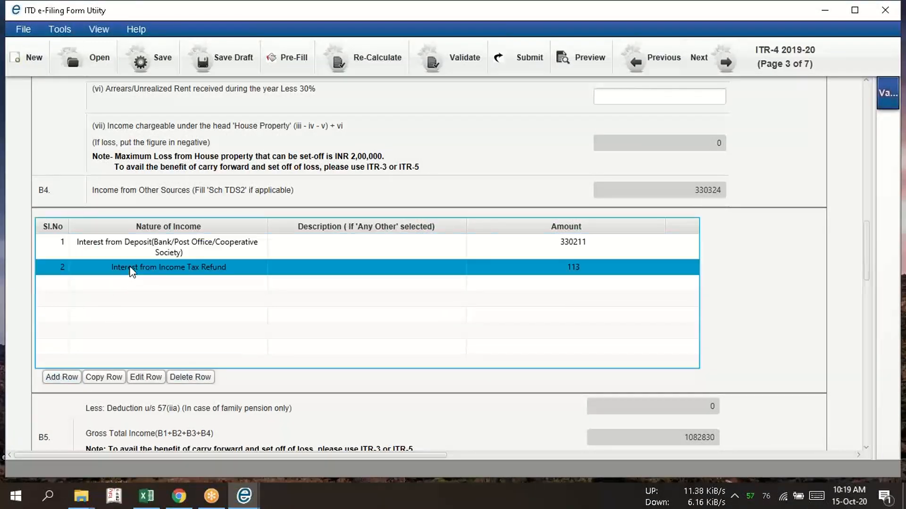
{"action": "left_click", "coordinate": [146, 378]}
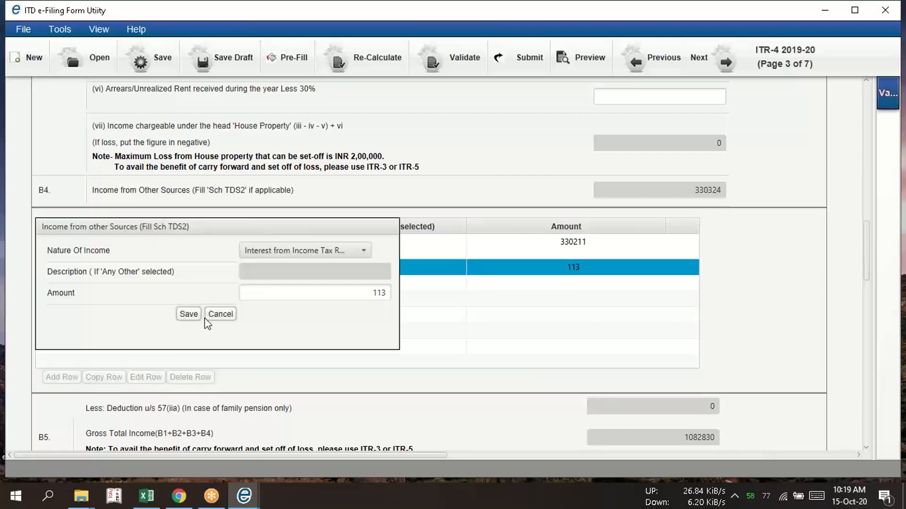
{"action": "left_click", "coordinate": [220, 313]}
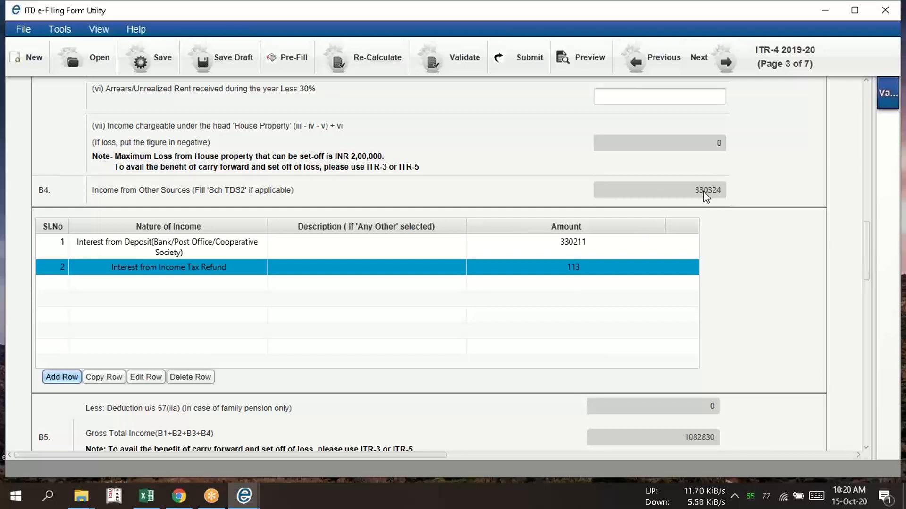
Review the Part B figures for business income, house property and income from other sources
{"action": "left_click_drag", "start_coordinate": [864, 260], "coordinate": [863, 222]}
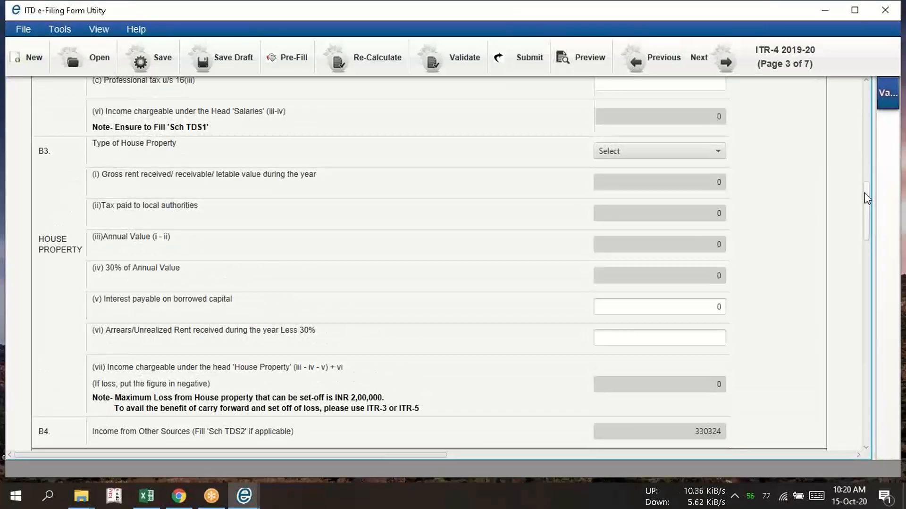
{"action": "left_click_drag", "start_coordinate": [864, 193], "coordinate": [834, 78]}
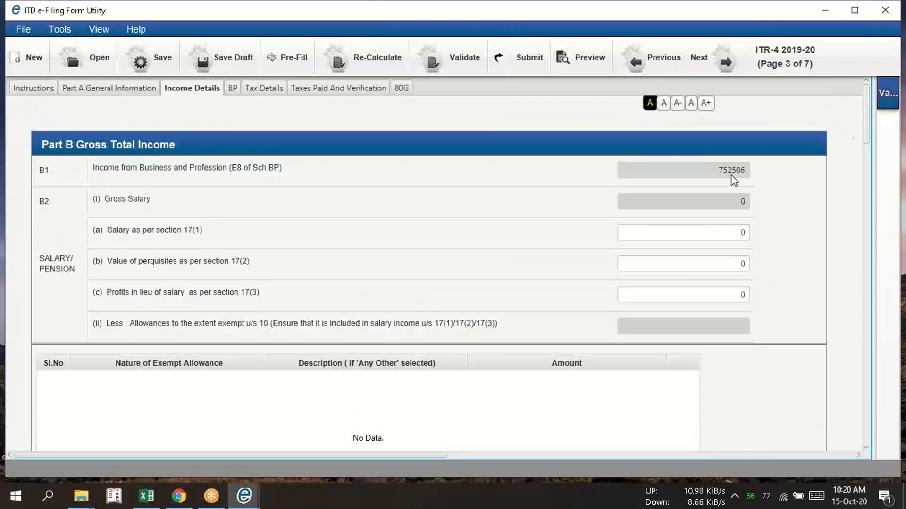
{"action": "left_click_drag", "start_coordinate": [867, 138], "coordinate": [864, 262]}
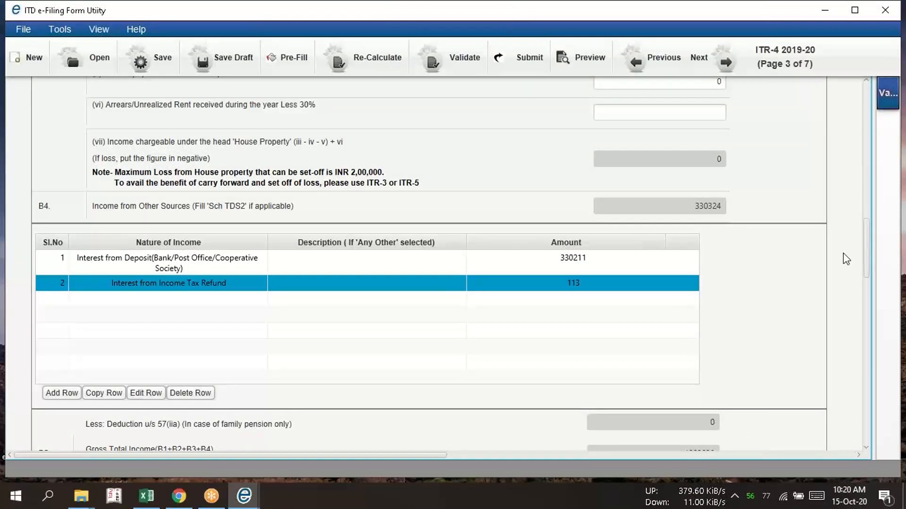
Enter 150000 as the section 80C deduction in Part C
{"action": "left_click_drag", "start_coordinate": [863, 218], "coordinate": [866, 279]}
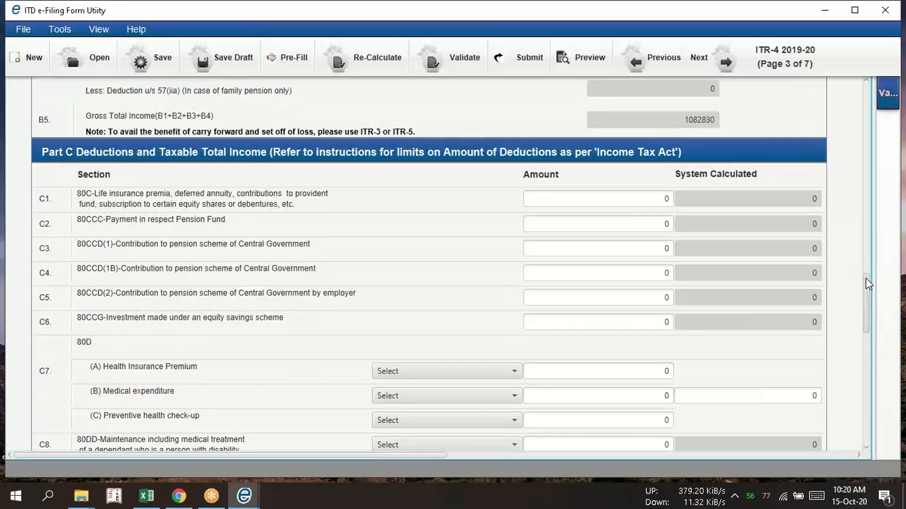
{"action": "scroll", "coordinate": [761, 232], "scroll_direction": "down", "scroll_amount": 1}
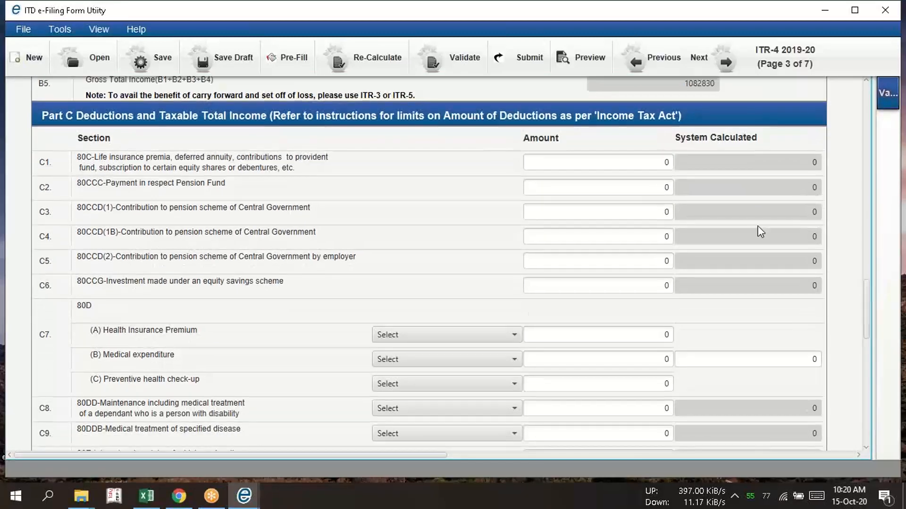
{"action": "left_click", "coordinate": [673, 164]}
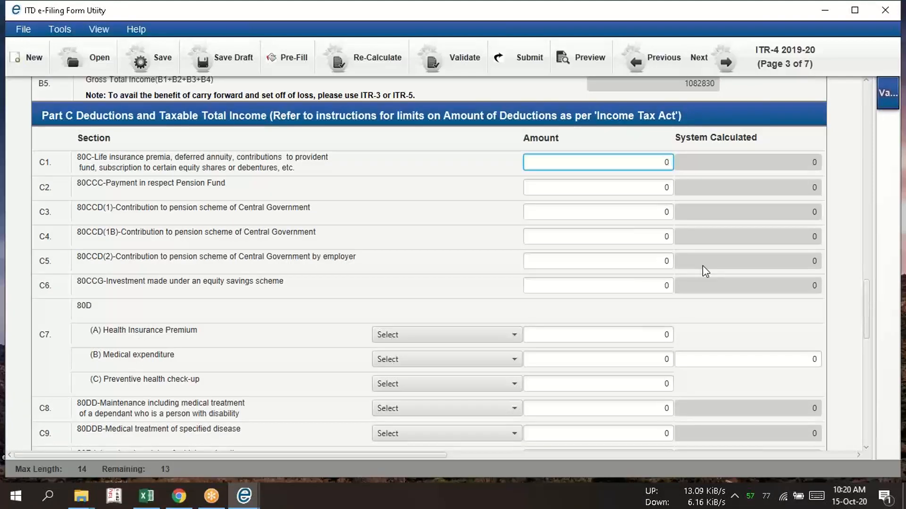
{"action": "type", "text": "150000"}
{"action": "left_click", "coordinate": [703, 265]}
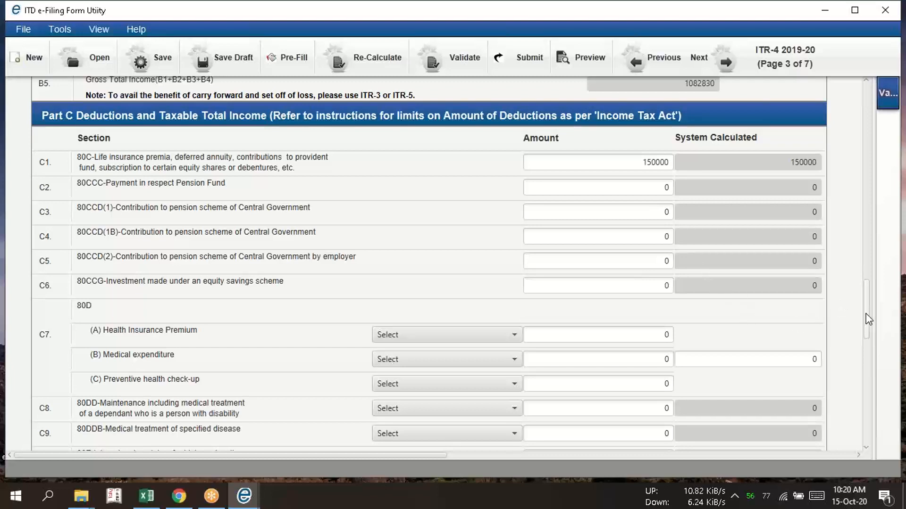
Review the Part D tax computation, including the 234B and 234C interest and the 234F fee, and return to the start of the Income Details page
{"action": "left_click_drag", "start_coordinate": [867, 314], "coordinate": [868, 388]}
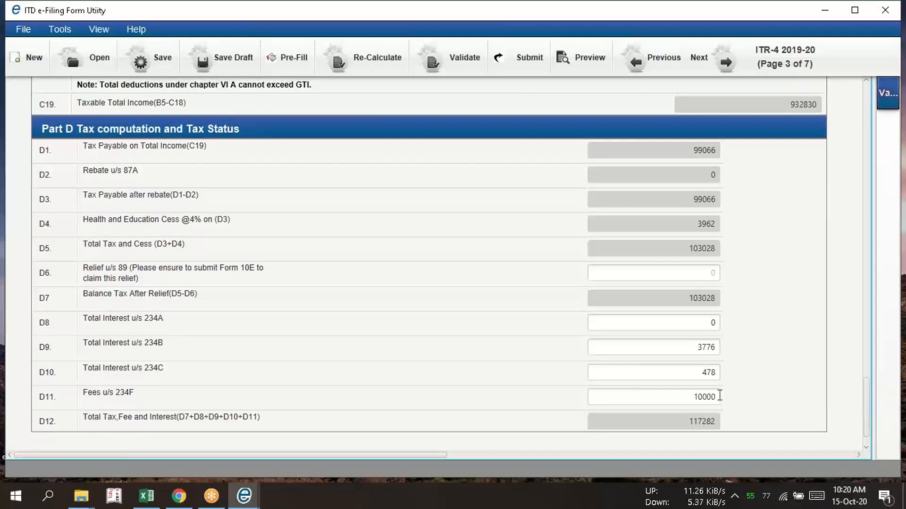
{"action": "mouse_move", "coordinate": [692, 492]}
{"action": "scroll", "coordinate": [865, 384], "scroll_direction": "up", "scroll_amount": 2}
{"action": "scroll", "coordinate": [866, 363], "scroll_direction": "down", "scroll_amount": 3}
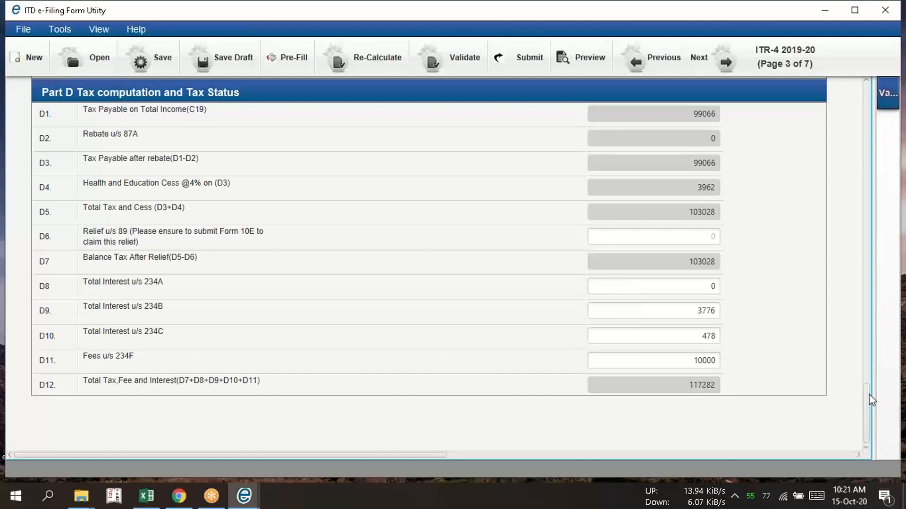
{"action": "left_click_drag", "start_coordinate": [868, 395], "coordinate": [864, 273]}
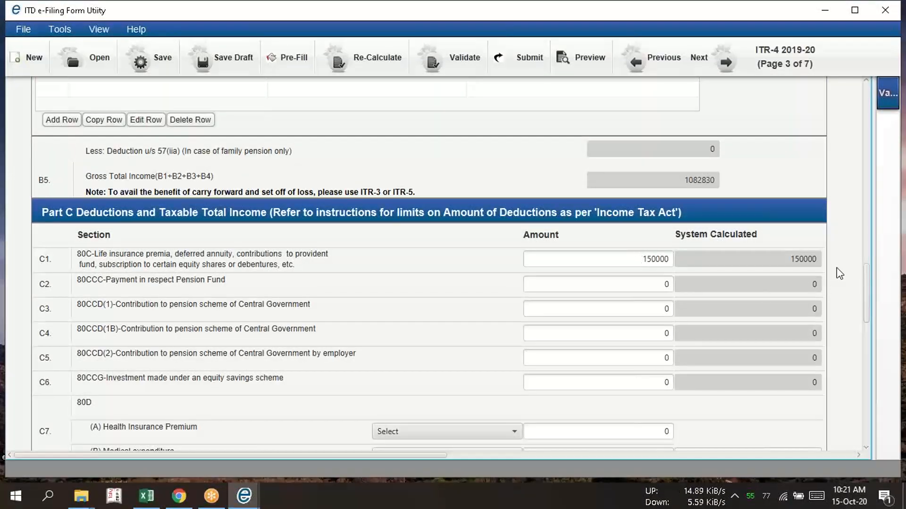
{"action": "left_click_drag", "start_coordinate": [867, 270], "coordinate": [841, 82]}
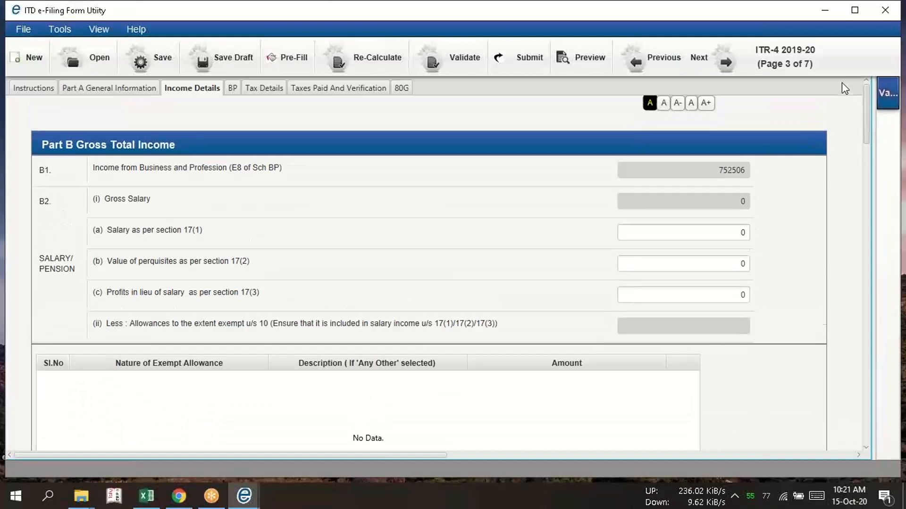
Examine the TDS2(i) entries and the advance and self-assessment tax payments on the Tax Details page
{"action": "left_click", "coordinate": [263, 93]}
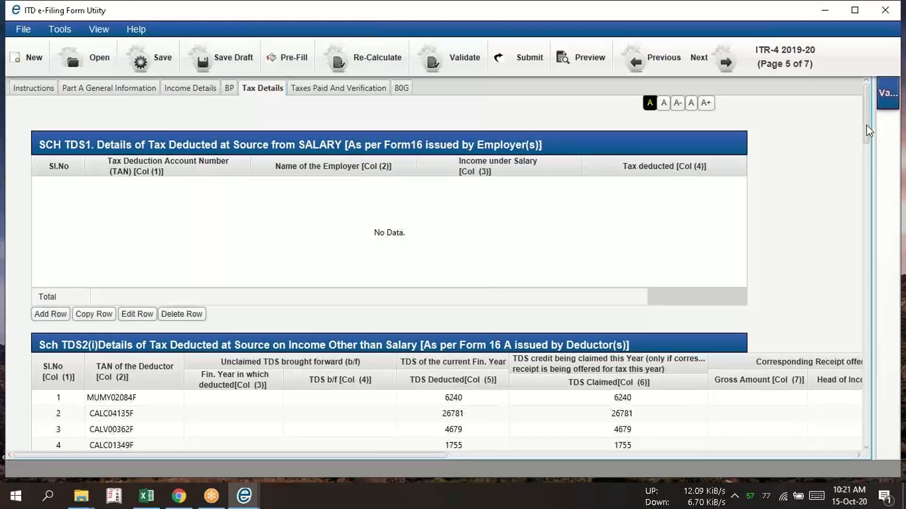
{"action": "left_click_drag", "start_coordinate": [866, 125], "coordinate": [866, 148]}
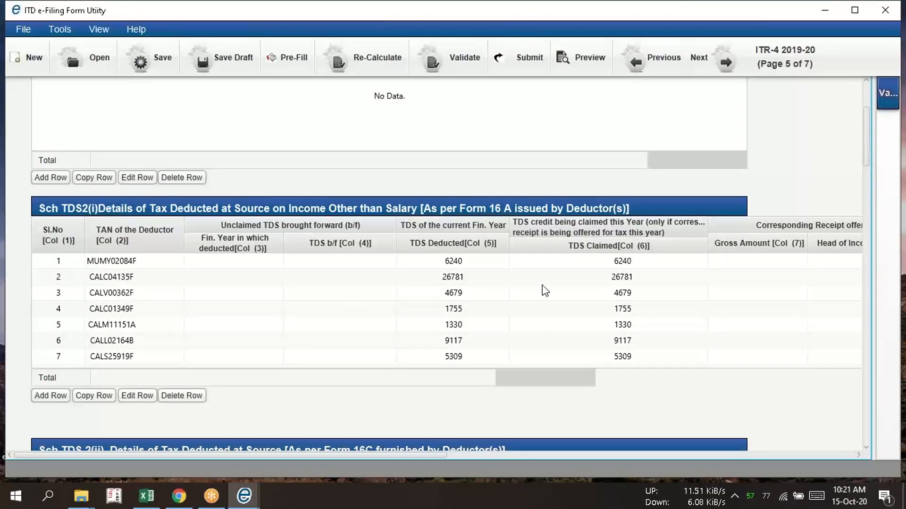
{"action": "left_click_drag", "start_coordinate": [866, 149], "coordinate": [862, 273]}
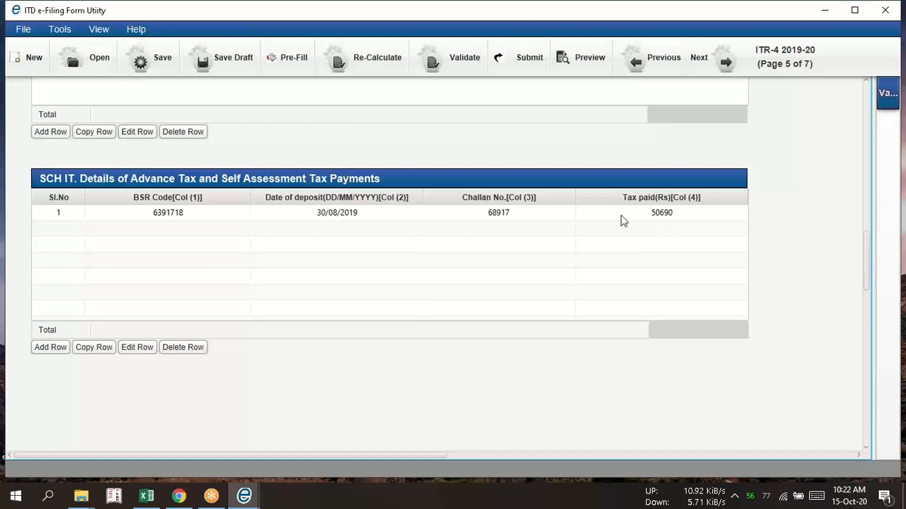
{"action": "left_click", "coordinate": [627, 16]}
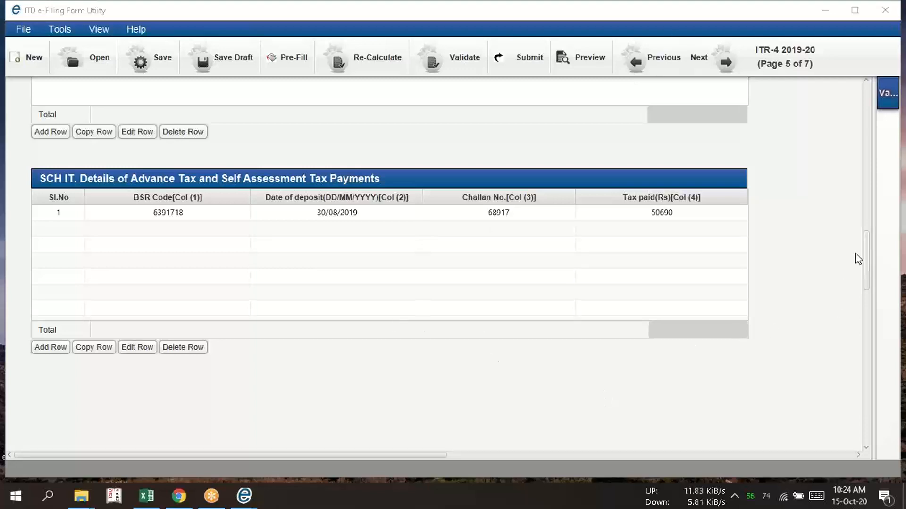
{"action": "left_click_drag", "start_coordinate": [866, 250], "coordinate": [858, 132]}
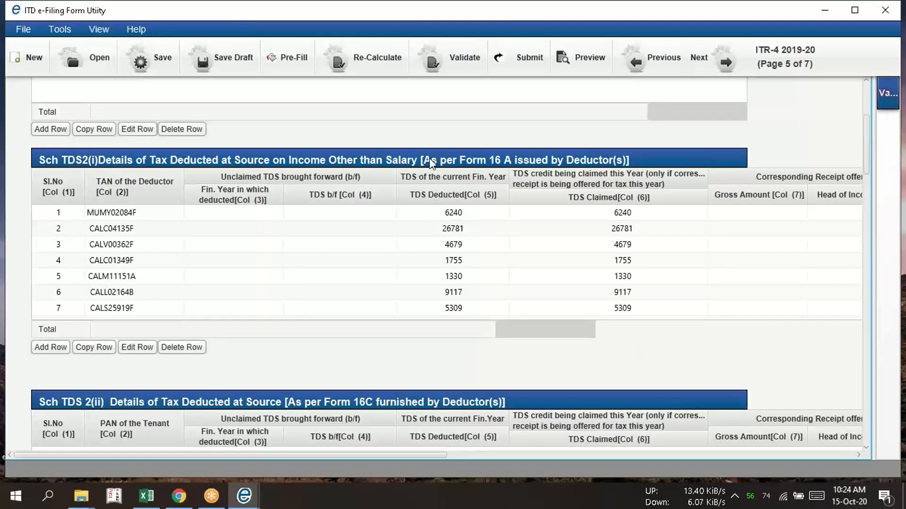
{"action": "left_click", "coordinate": [668, 18]}
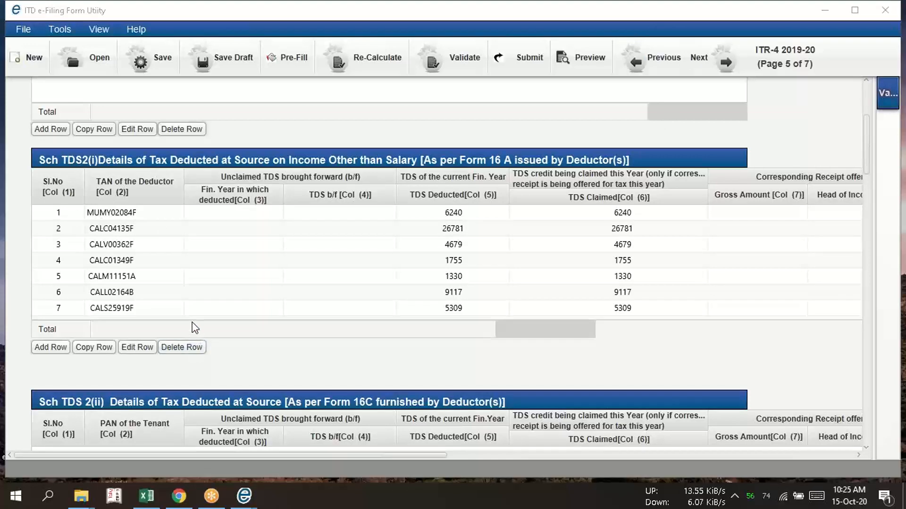
Switch to File Explorer, open the Form 26AS PDF from the itr 4 19-20 folder, and view its Part A tax deductions
{"action": "key", "text": "alt+Tab"}
{"action": "key", "text": "alt+Tab"}
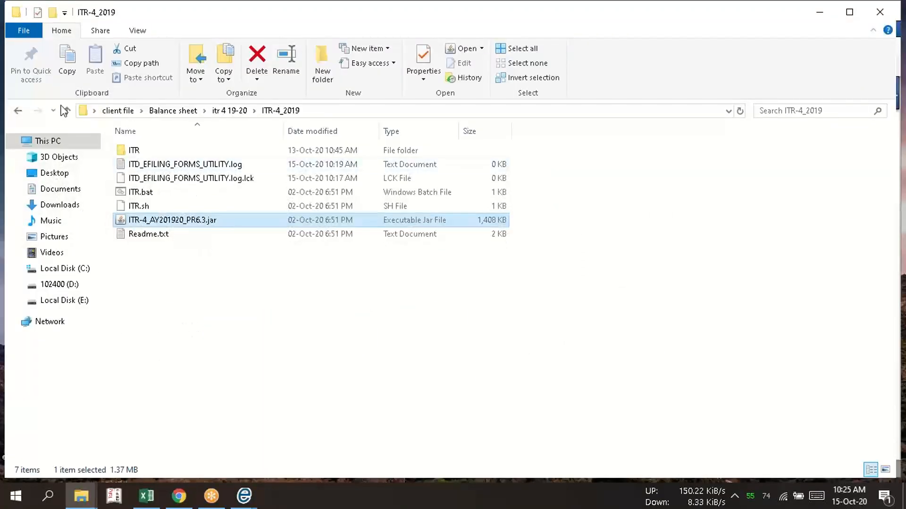
{"action": "left_click", "coordinate": [61, 113]}
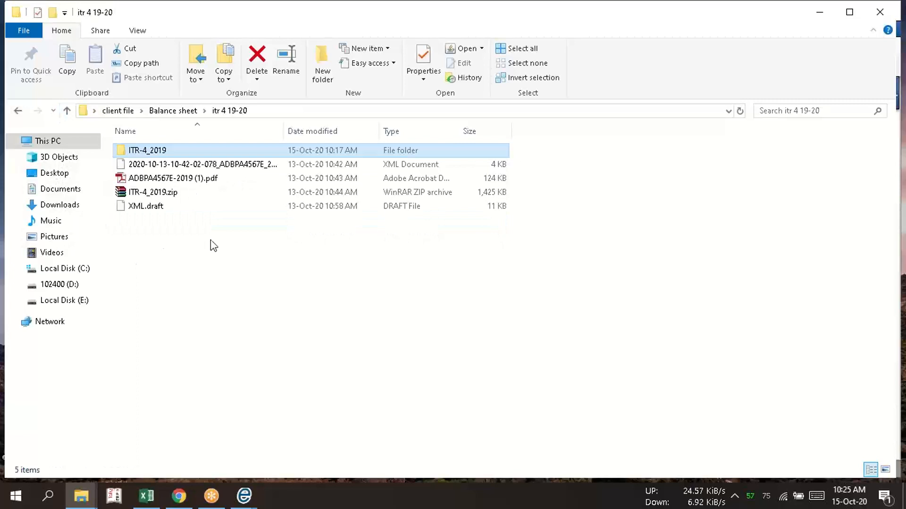
{"action": "left_click", "coordinate": [180, 178]}
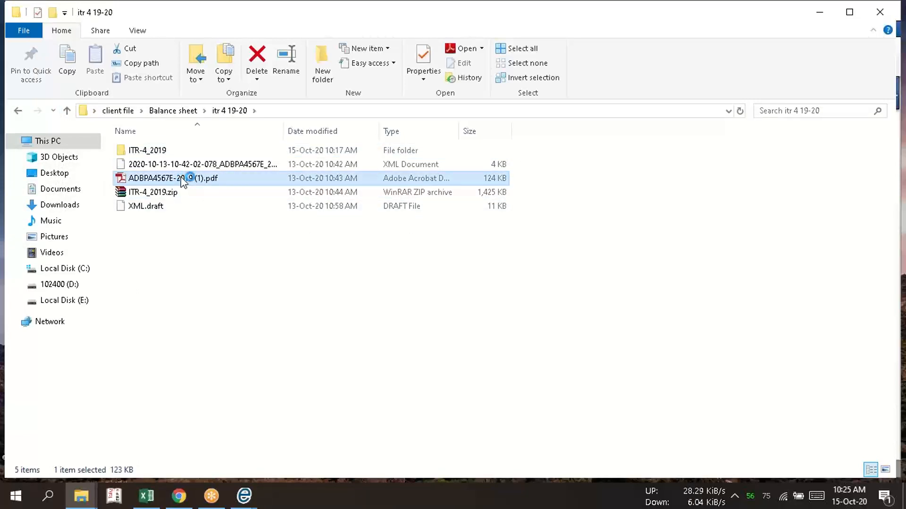
{"action": "double_click", "coordinate": [182, 179]}
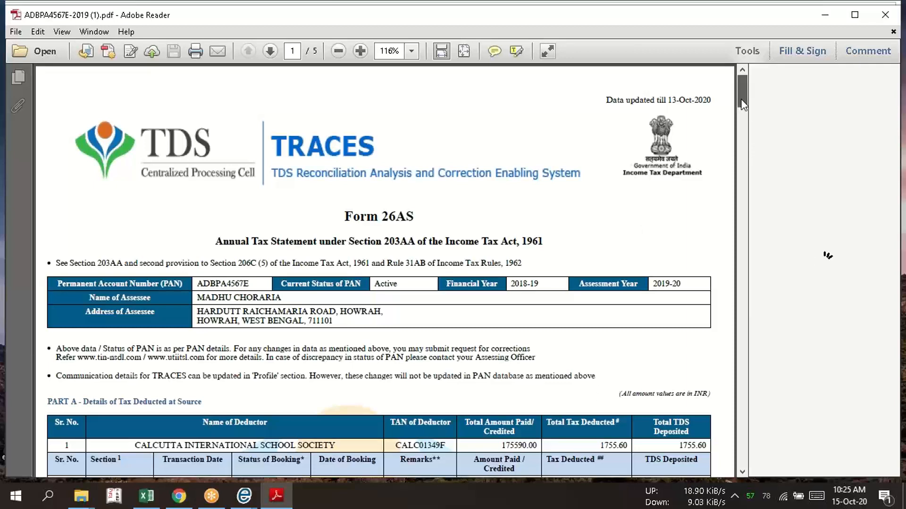
{"action": "scroll", "coordinate": [741, 113], "scroll_direction": "down", "scroll_amount": 3}
{"action": "scroll", "coordinate": [740, 122], "scroll_direction": "down", "scroll_amount": 4}
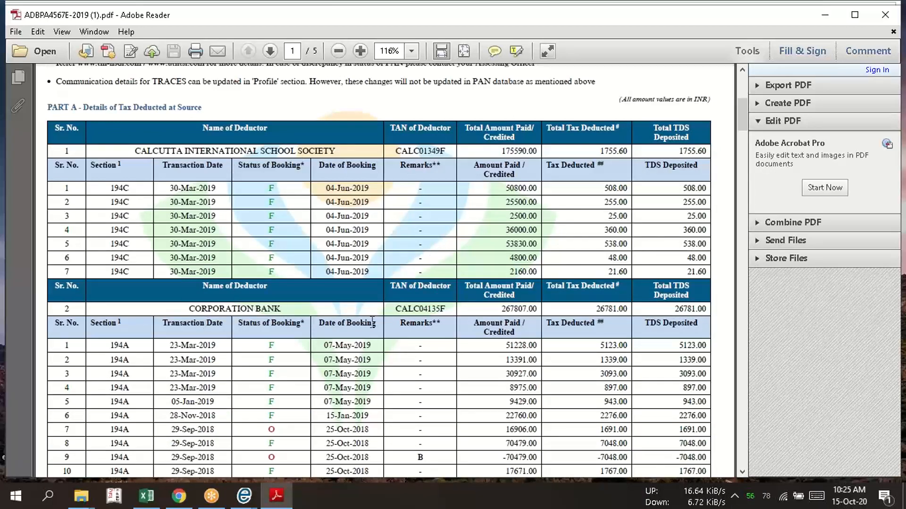
Compare the deductors in Schedule TDS2(i) with Form 26AS and locate the YES BANK LIMITED entry matching the first row
{"action": "key", "text": "alt+Tab"}
{"action": "key", "text": "alt+Tab"}
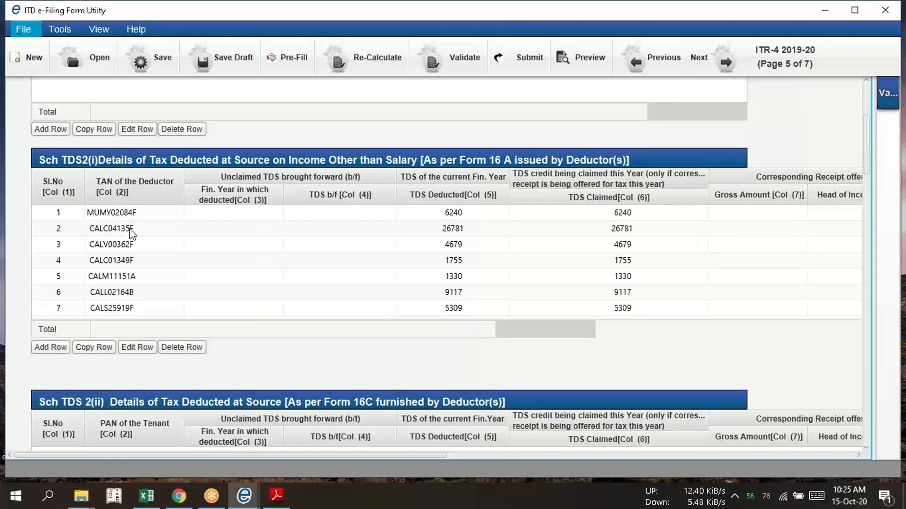
{"action": "key", "text": "alt+Tab"}
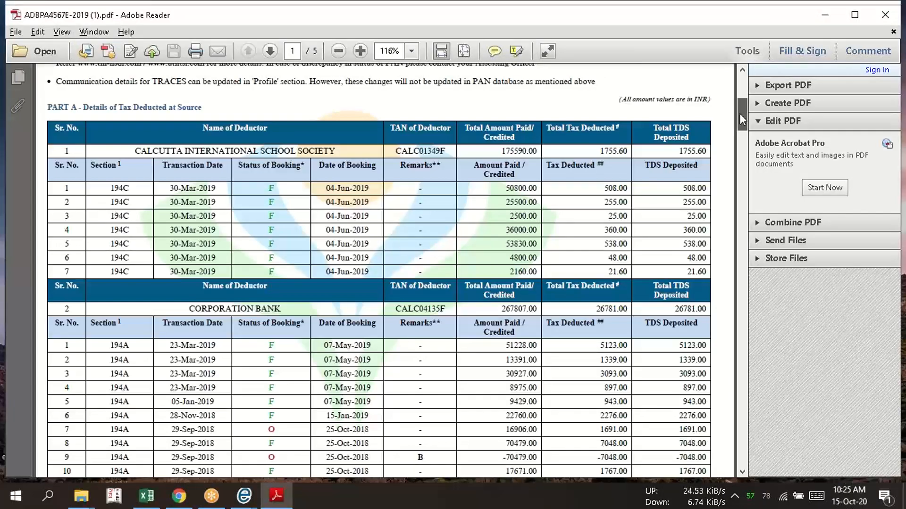
{"action": "left_click_drag", "start_coordinate": [740, 114], "coordinate": [746, 179]}
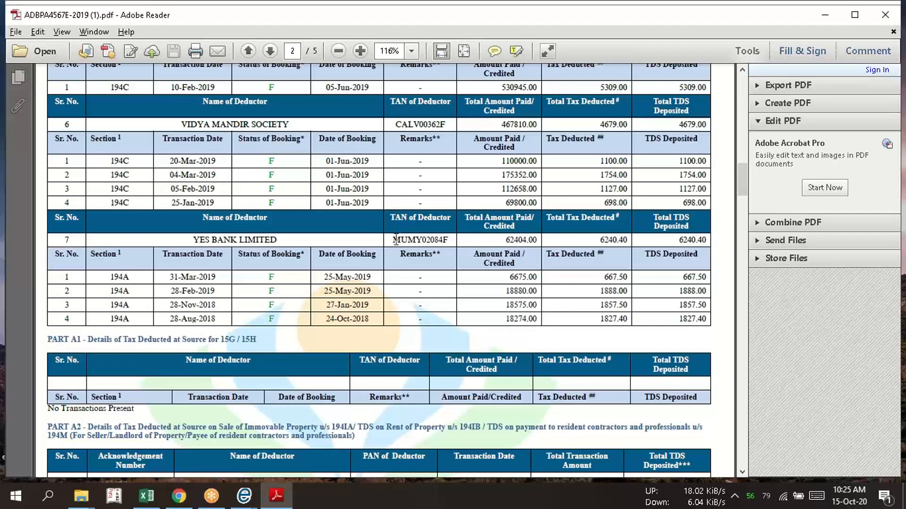
{"action": "key", "text": "alt+Tab"}
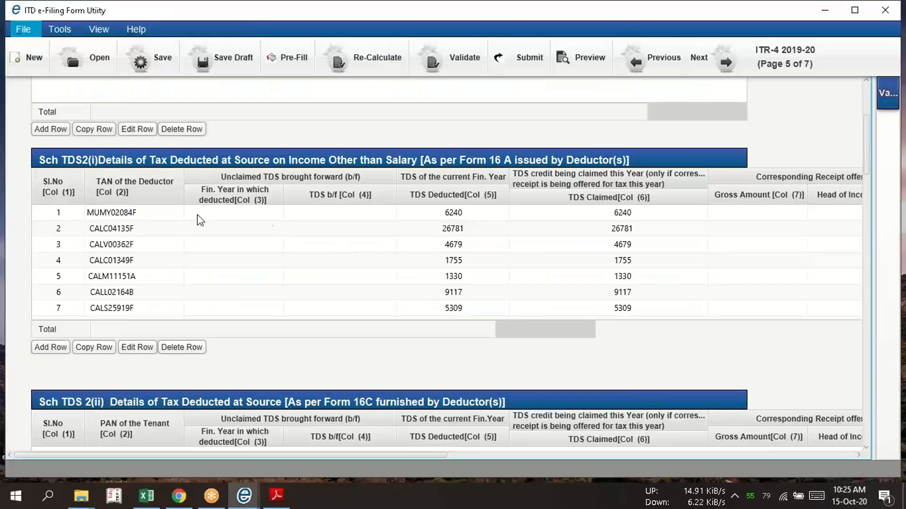
{"action": "key", "text": "alt+Tab"}
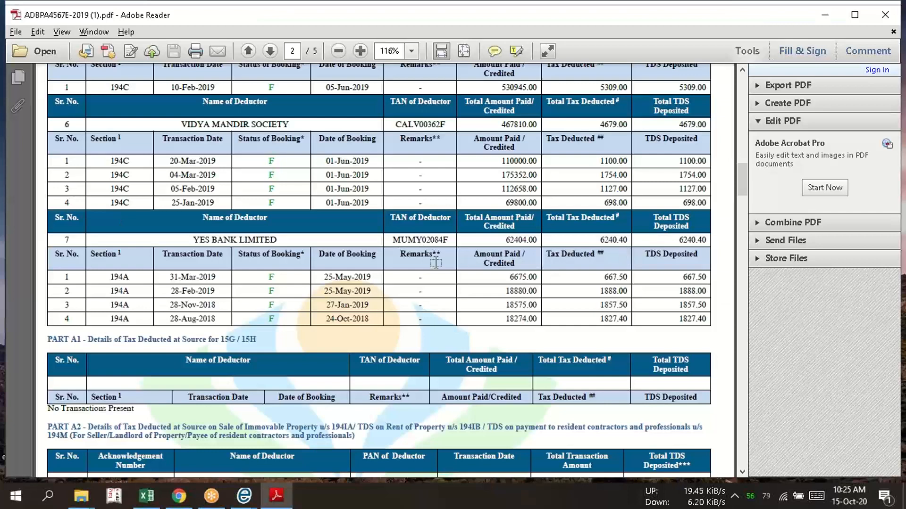
Open the first Schedule TDS2(i) row for editing in the ITR-4 utility and set its TDS b/f to 0
{"action": "key", "text": "alt+Tab"}
{"action": "left_click", "coordinate": [48, 213]}
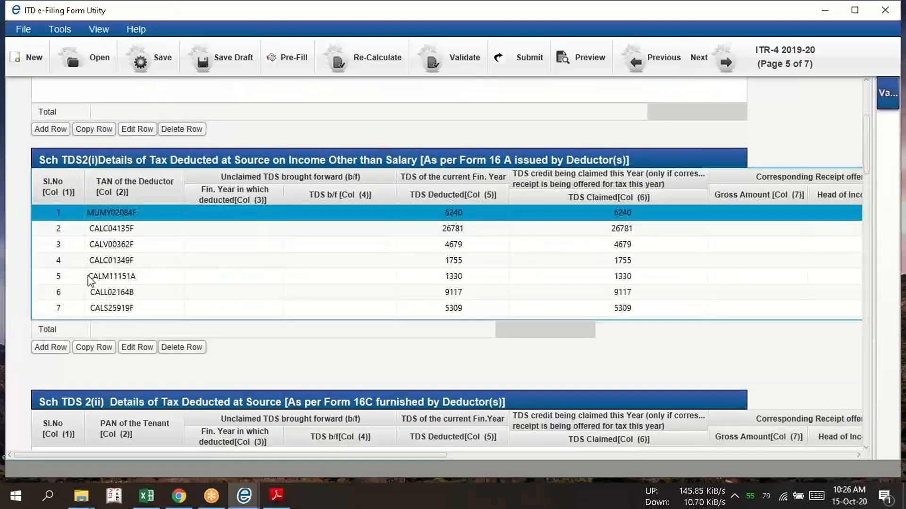
{"action": "left_click", "coordinate": [143, 353]}
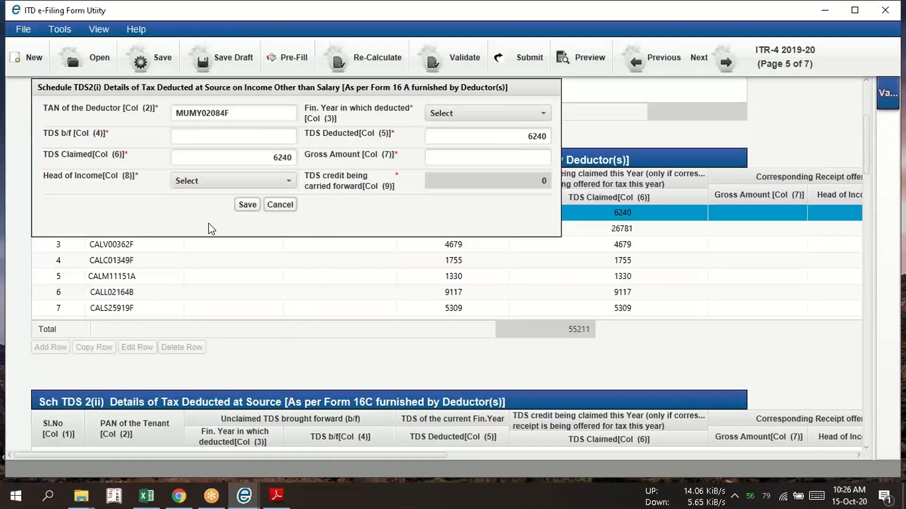
{"action": "left_click", "coordinate": [250, 134]}
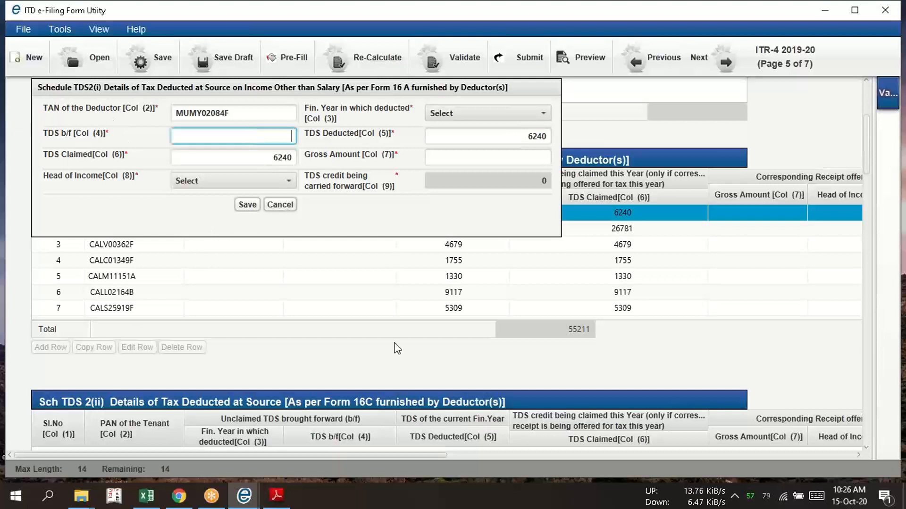
{"action": "type", "text": "0"}
{"action": "key", "text": "Tab"}
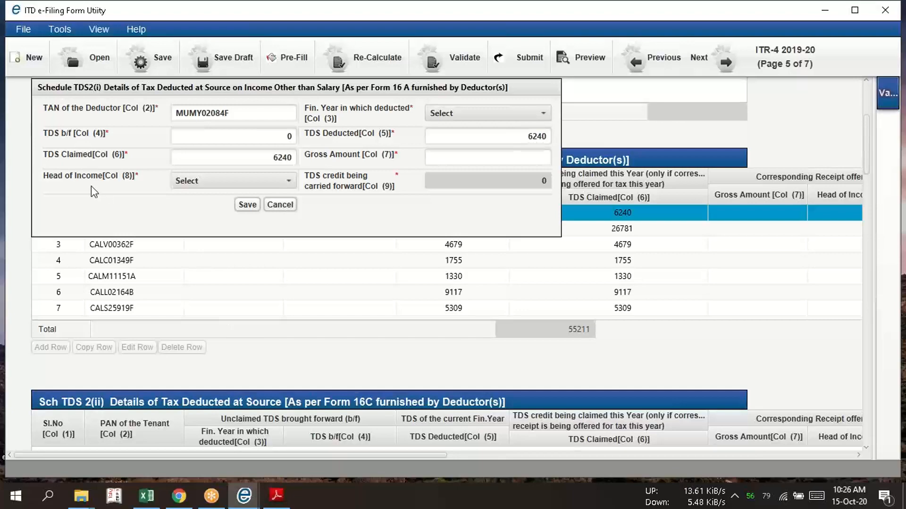
Check the YES BANK LIMITED section codes in Form 26AS and set the TDS row's head of income to Income from Other Source
{"action": "key", "text": "alt+Tab"}
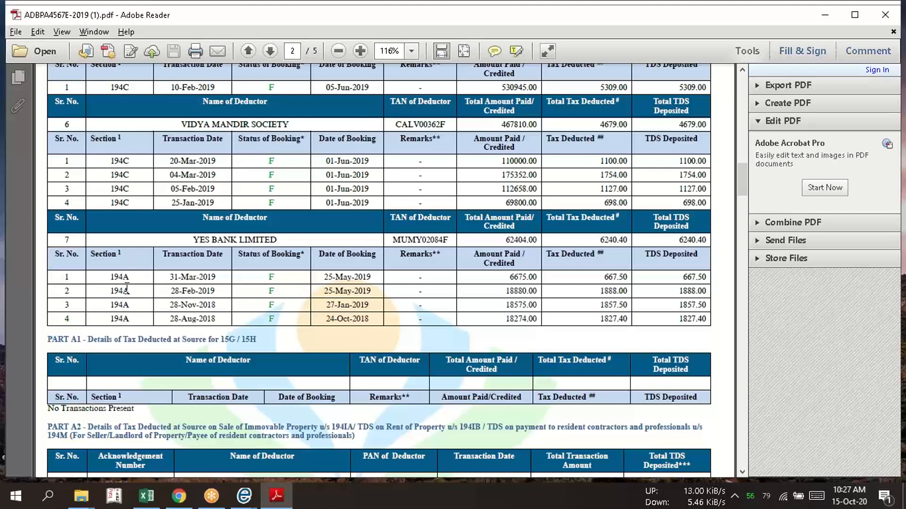
{"action": "key", "text": "alt+Tab"}
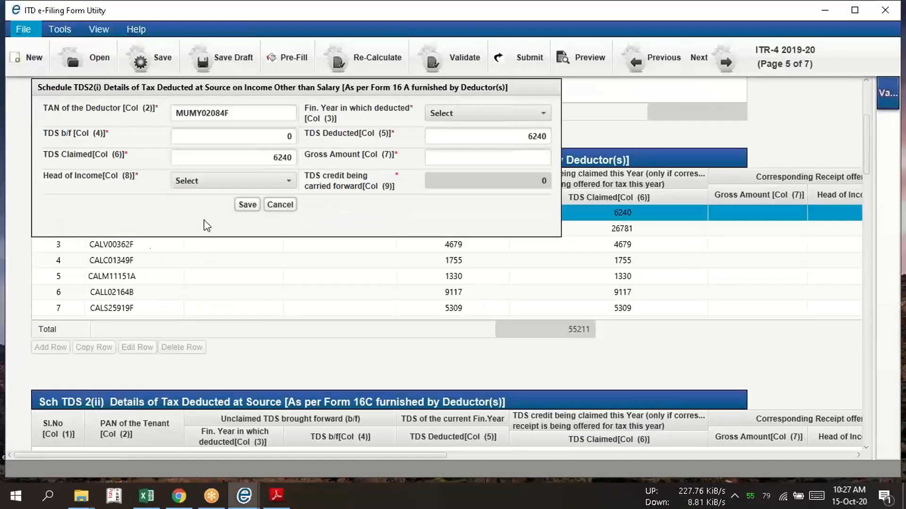
{"action": "left_click", "coordinate": [237, 183]}
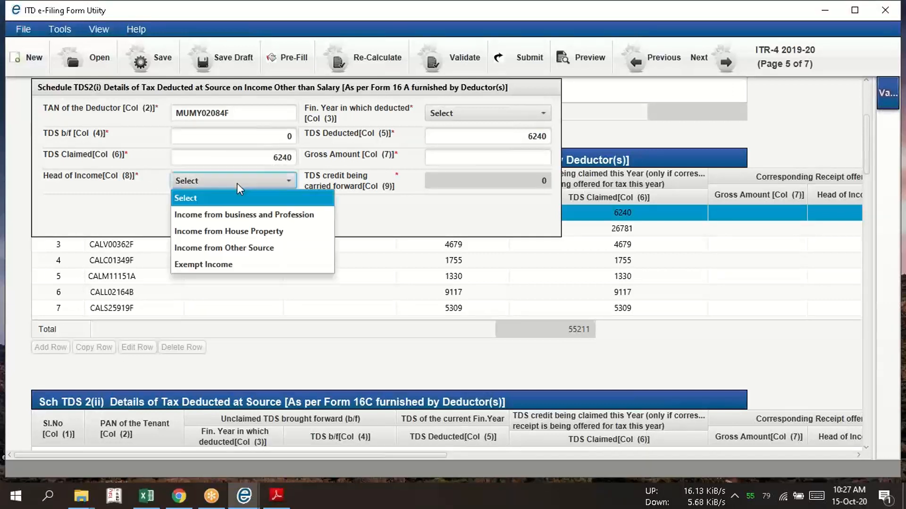
{"action": "left_click", "coordinate": [232, 254]}
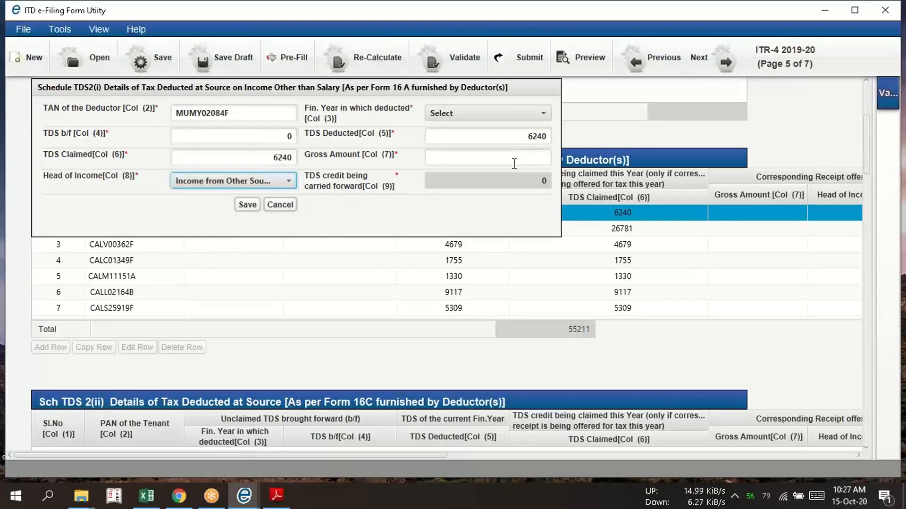
Check the YES BANK LIMITED total amount paid in the Form 26AS PDF and enter 62404 as the TDS row's gross amount
{"action": "key", "text": "alt+Tab"}
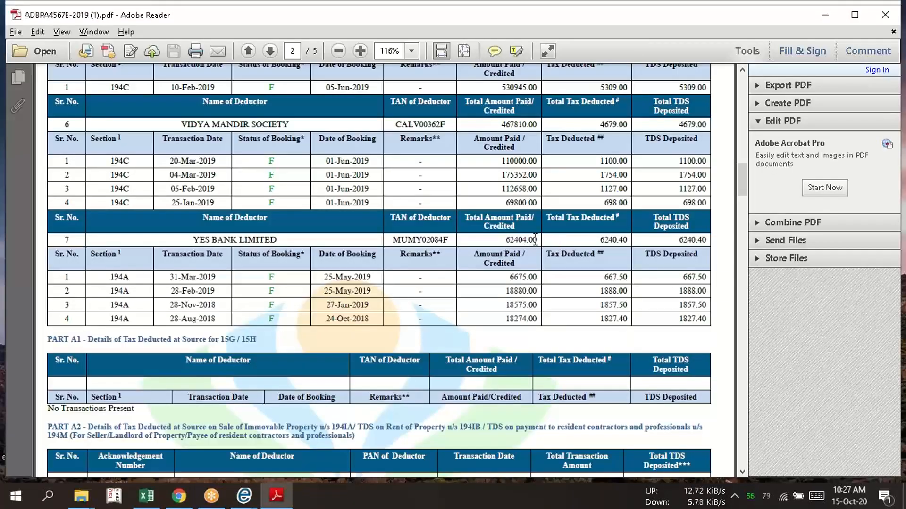
{"action": "left_click_drag", "start_coordinate": [538, 240], "coordinate": [514, 236]}
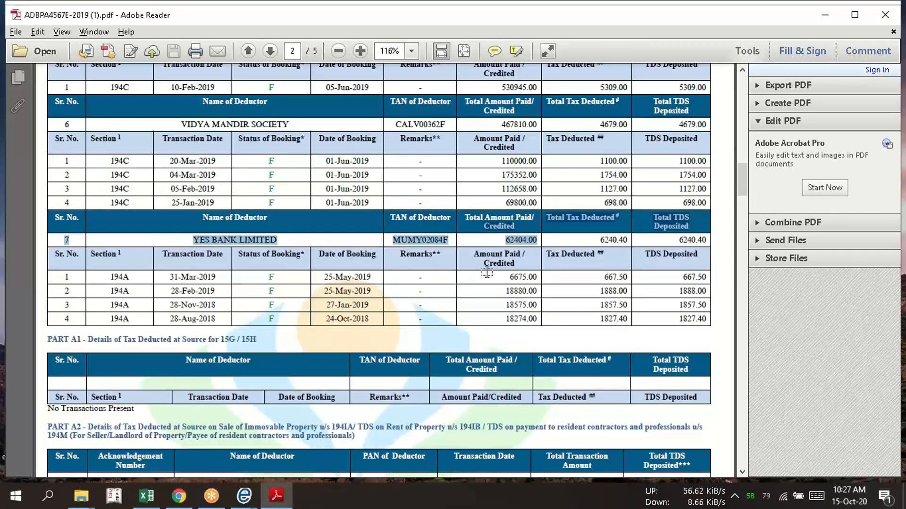
{"action": "key", "text": "alt+Tab"}
{"action": "left_click", "coordinate": [501, 160]}
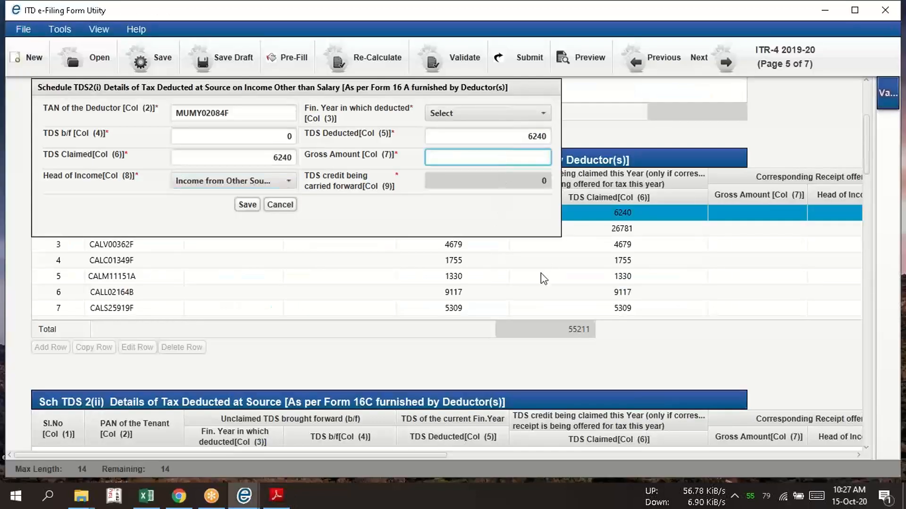
{"action": "type", "text": "62404"}
Review the financial year options for the YES BANK LIMITED row, leave the year unselected, and save the row
{"action": "left_click", "coordinate": [491, 124]}
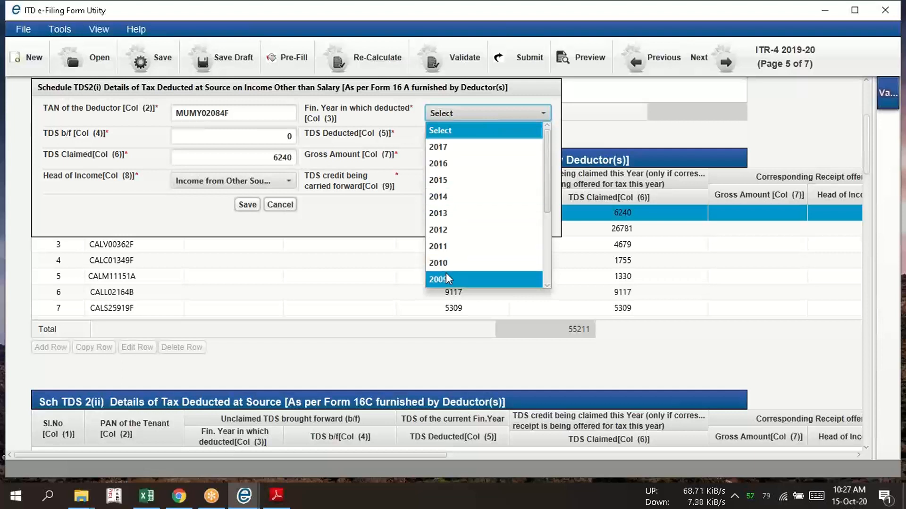
{"action": "left_click_drag", "start_coordinate": [544, 200], "coordinate": [559, 171]}
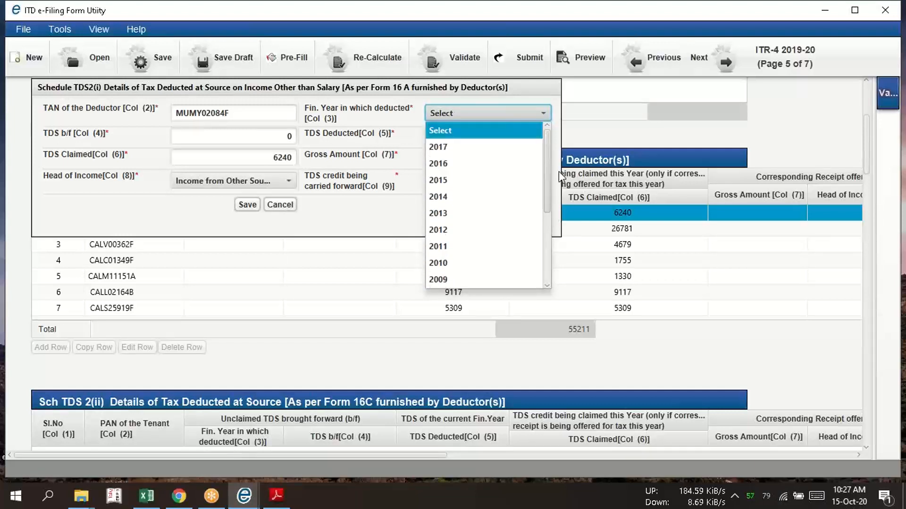
{"action": "left_click", "coordinate": [457, 130]}
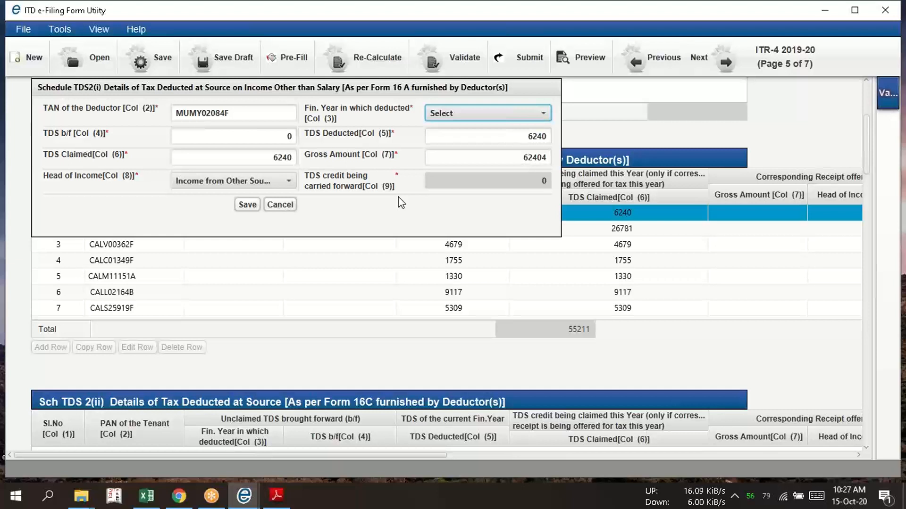
{"action": "left_click", "coordinate": [477, 114]}
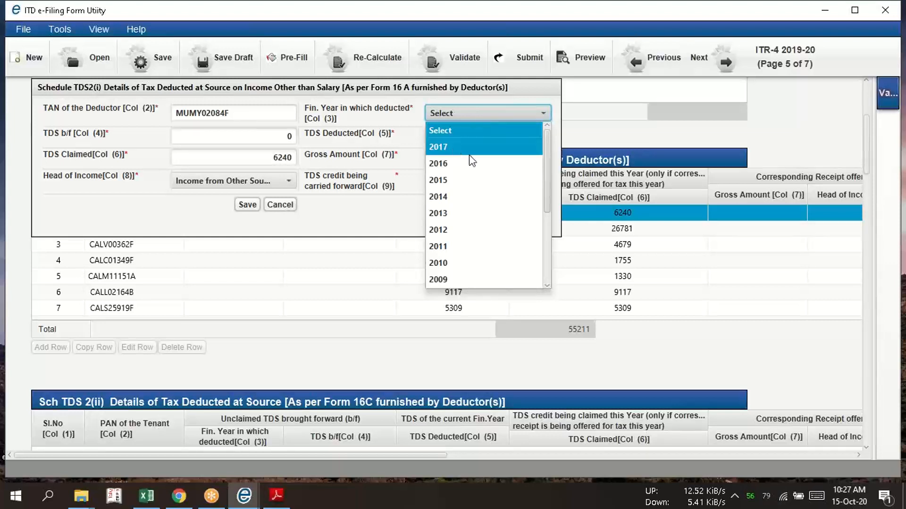
{"action": "left_click", "coordinate": [634, 139]}
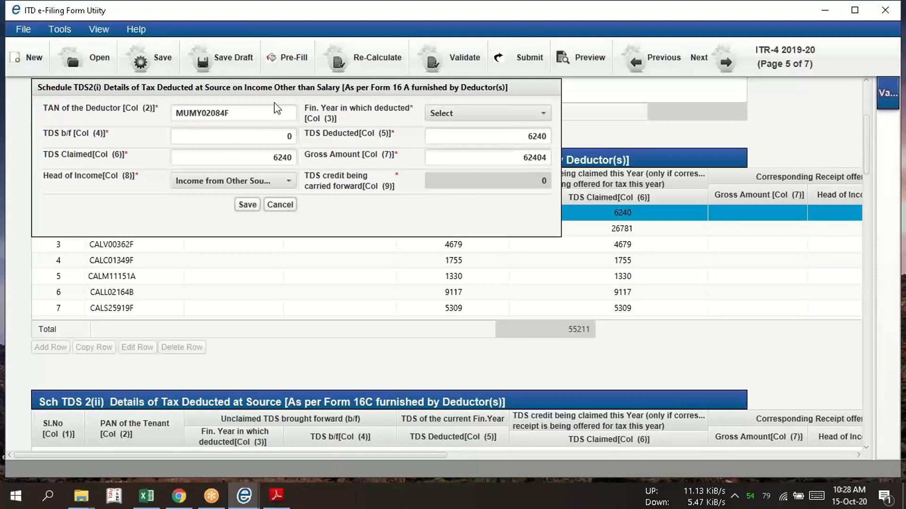
{"action": "key", "text": "alt+Tab"}
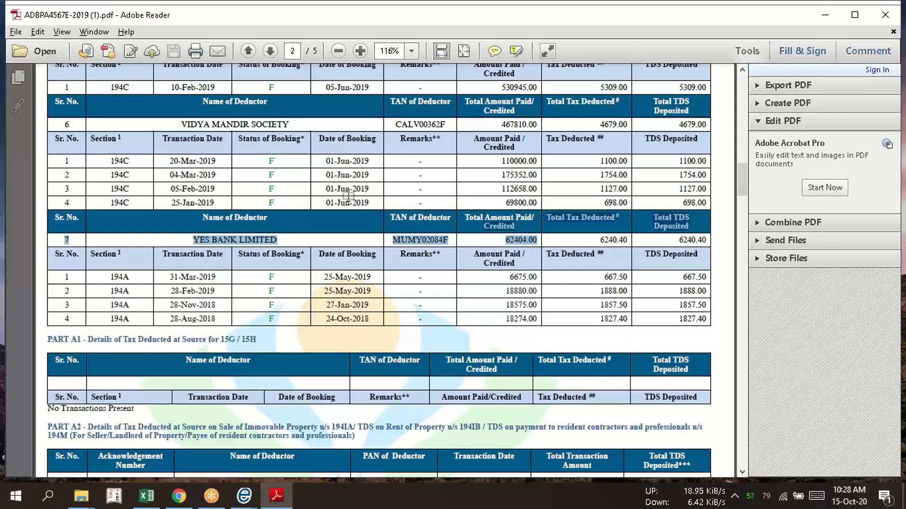
{"action": "key", "text": "alt+Tab"}
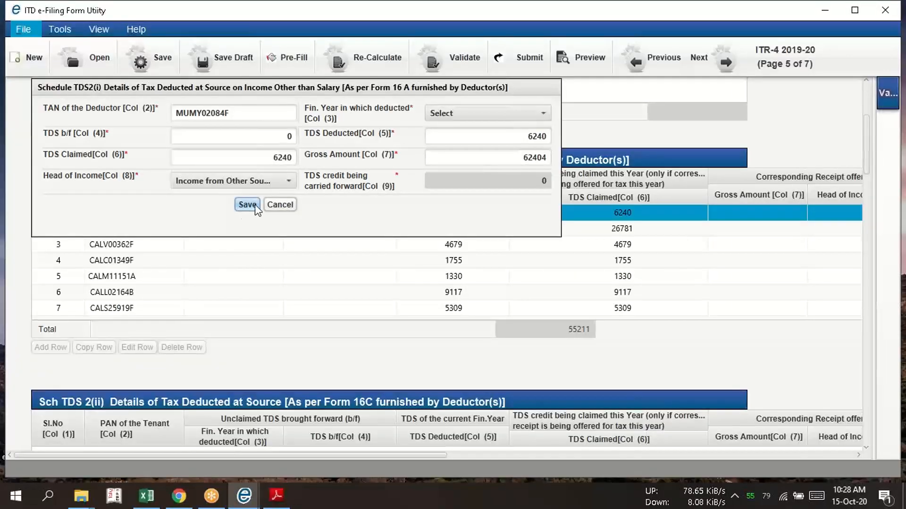
{"action": "left_click", "coordinate": [254, 205]}
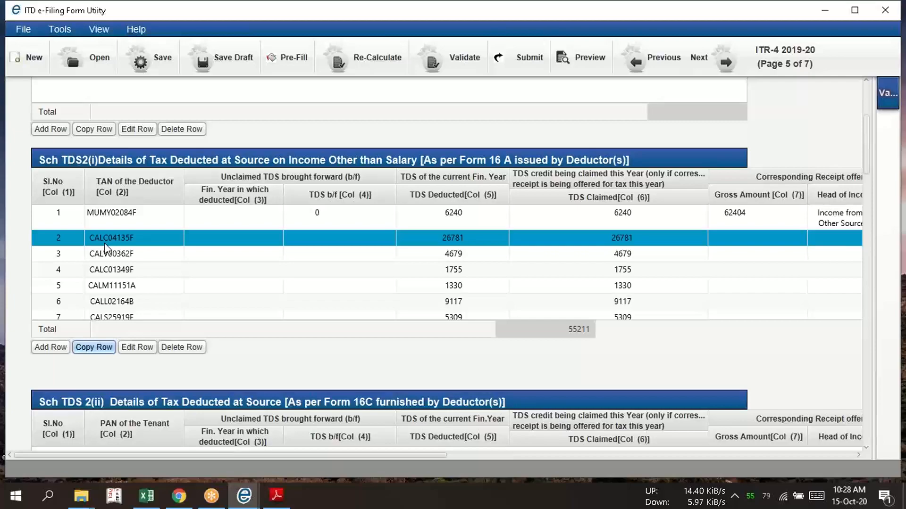
Switch to the Form 26AS PDF and locate the CORPORATION BANK entry matching the second Schedule TDS2(i) row
{"action": "key", "text": "alt"}
{"action": "key", "text": "alt+Tab"}
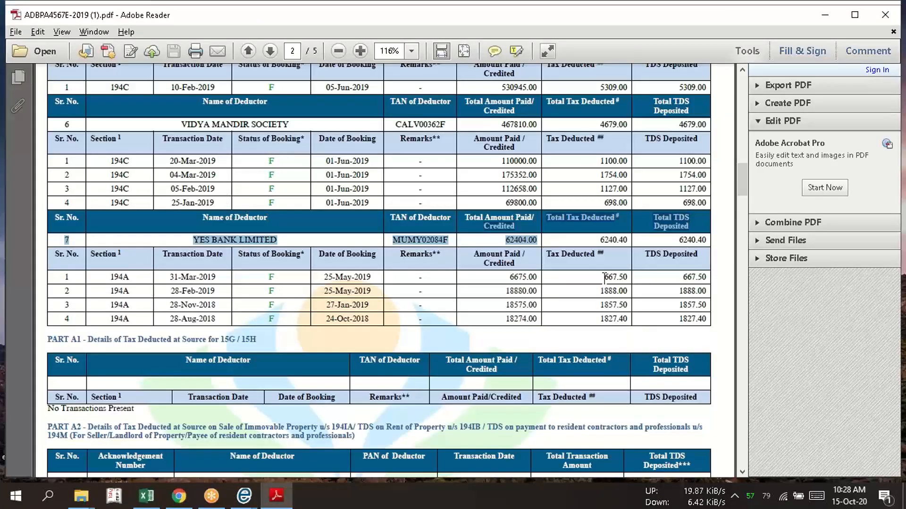
{"action": "left_click_drag", "start_coordinate": [743, 191], "coordinate": [749, 131]}
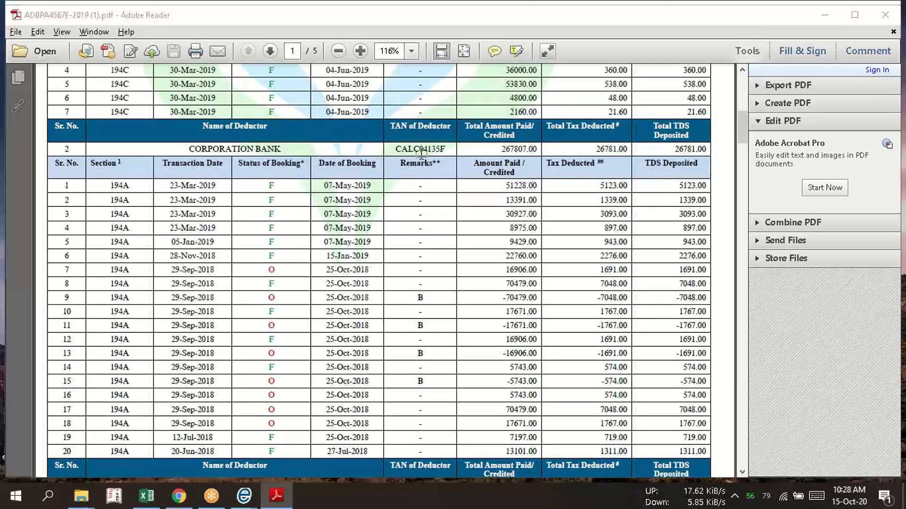
{"action": "key", "text": "alt+Tab"}
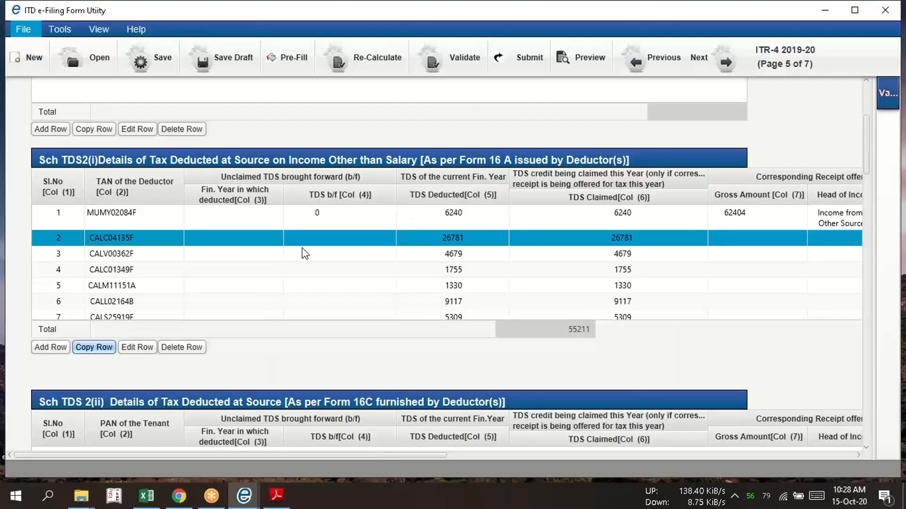
{"action": "key", "text": "alt+Tab"}
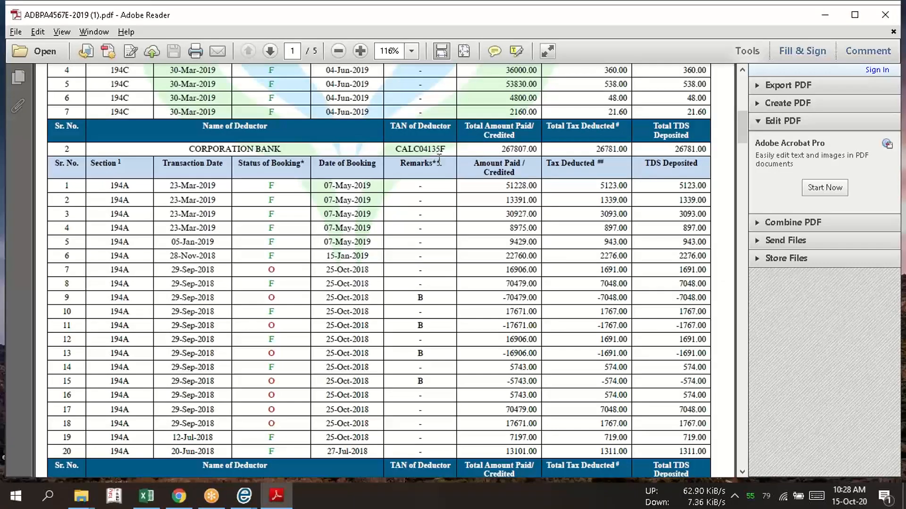
Edit the second Schedule TDS2(i) row in the ITR-4 utility, setting TDS b/f to 0 and head of income to Income from Other Source
{"action": "key", "text": "alt+Tab"}
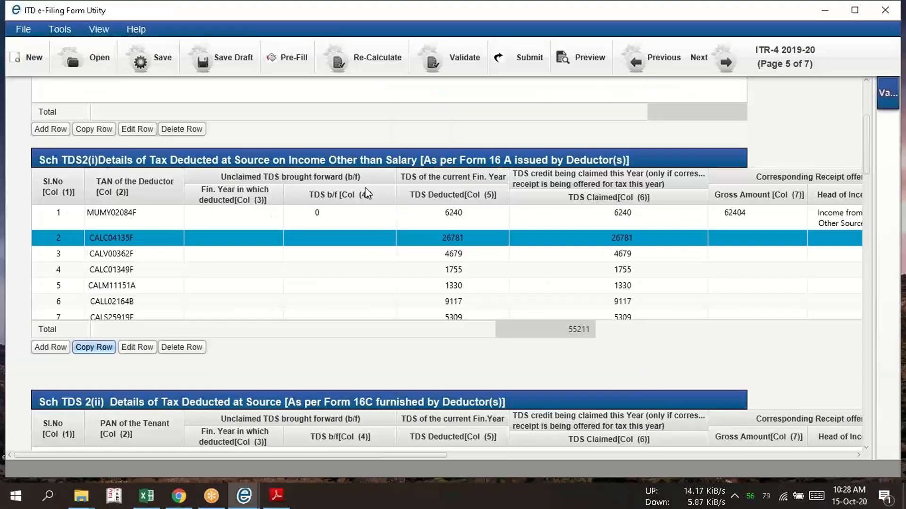
{"action": "left_click", "coordinate": [147, 350]}
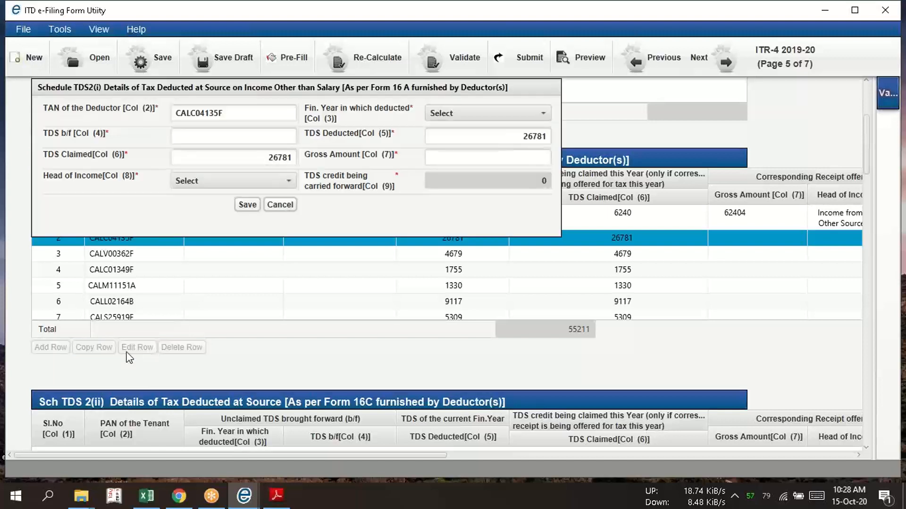
{"action": "left_click", "coordinate": [235, 136]}
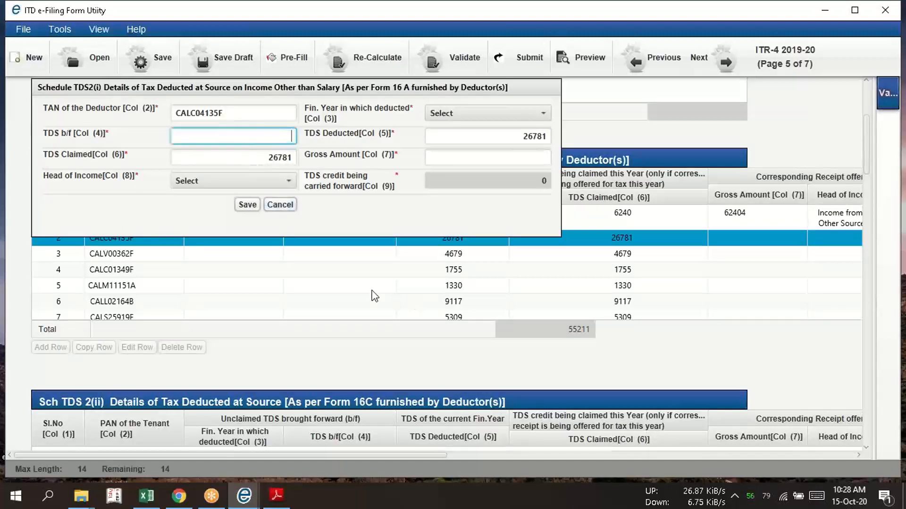
{"action": "type", "text": "0"}
{"action": "key", "text": "Tab"}
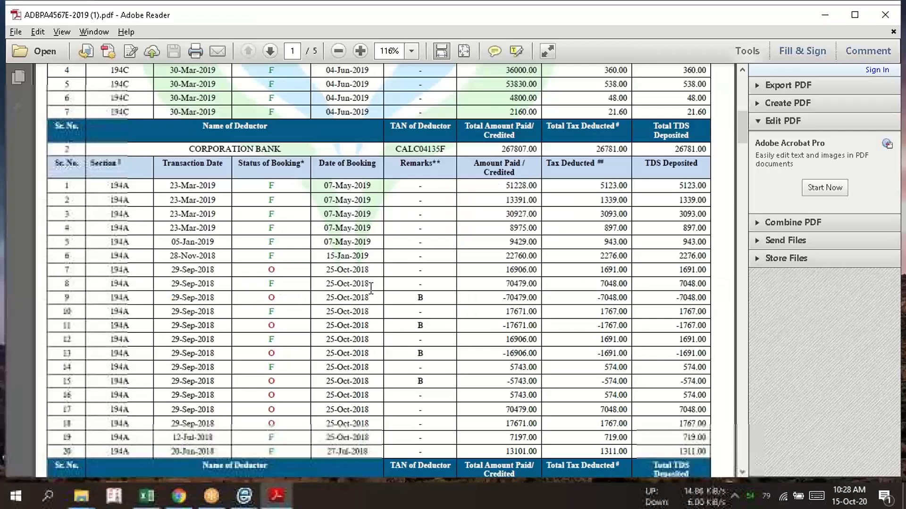
{"action": "key", "text": "alt+Tab"}
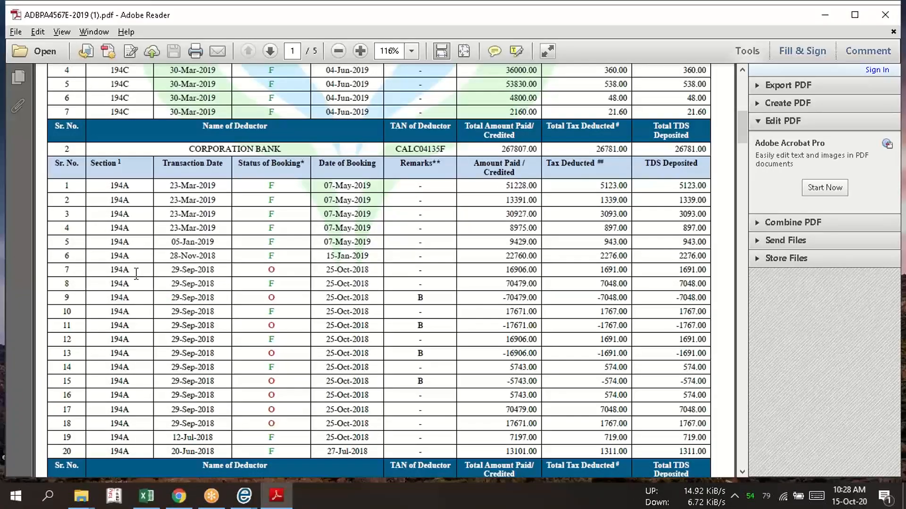
{"action": "key", "text": "alt+Tab"}
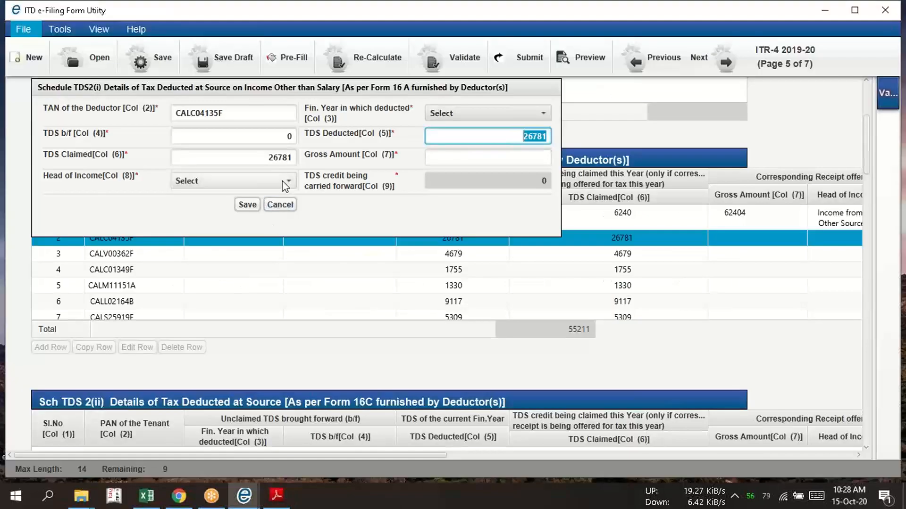
{"action": "left_click", "coordinate": [272, 184]}
{"action": "left_click", "coordinate": [254, 258]}
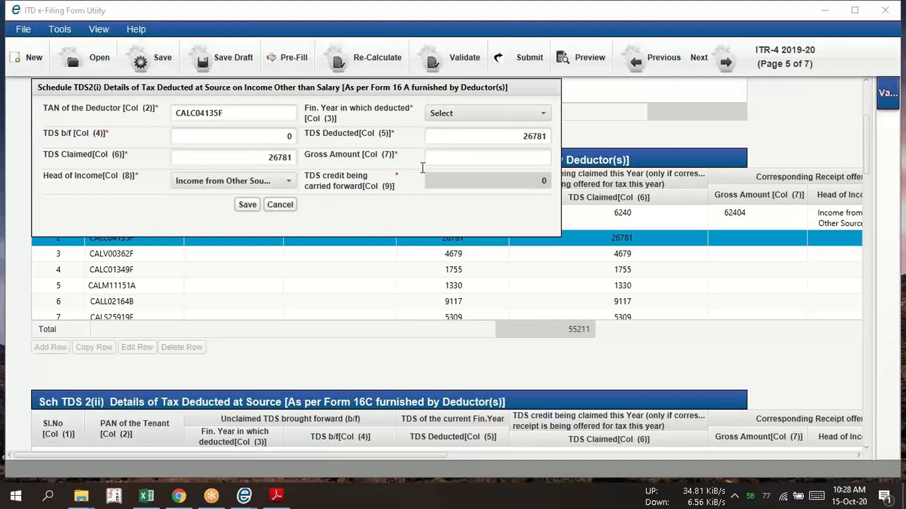
Enter the CORPORATION BANK total of 267807 from Form 26AS as the second row's gross amount and save the row
{"action": "left_click", "coordinate": [493, 155]}
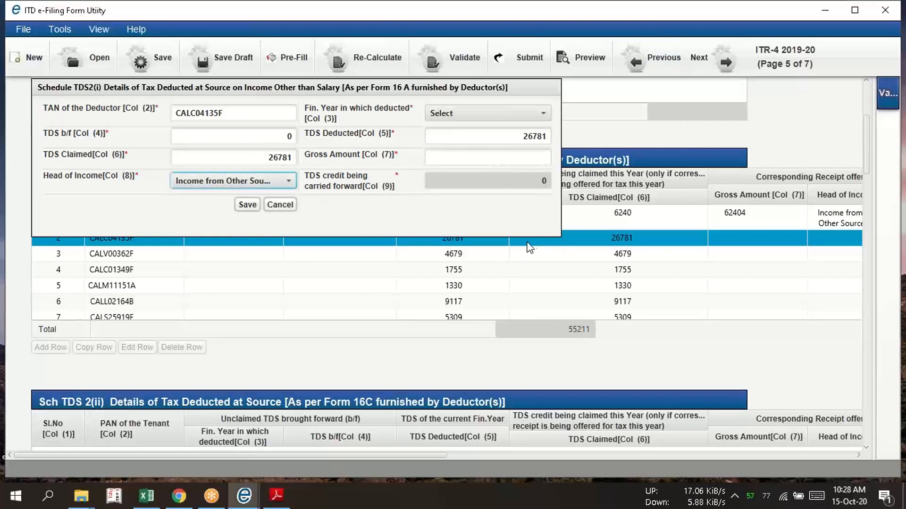
{"action": "key", "text": "alt+Tab"}
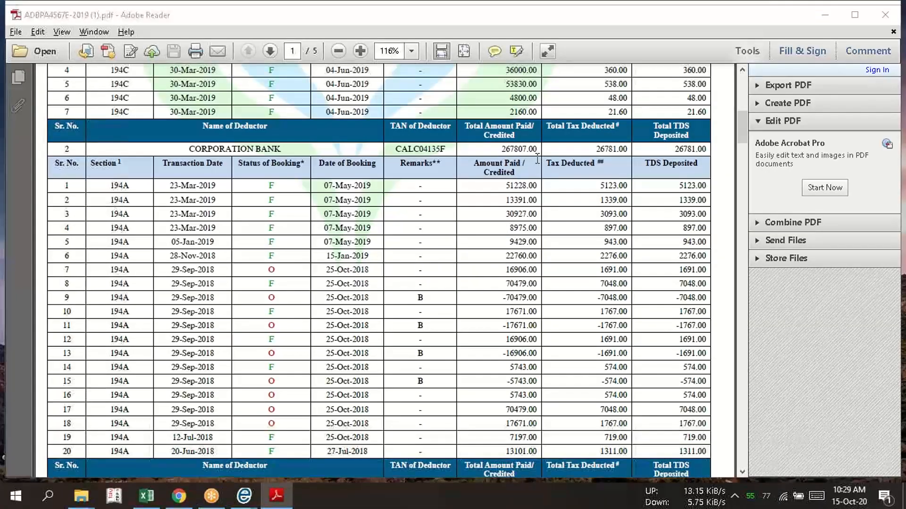
{"action": "key", "text": "alt+Tab"}
{"action": "mouse_move", "coordinate": [687, 496]}
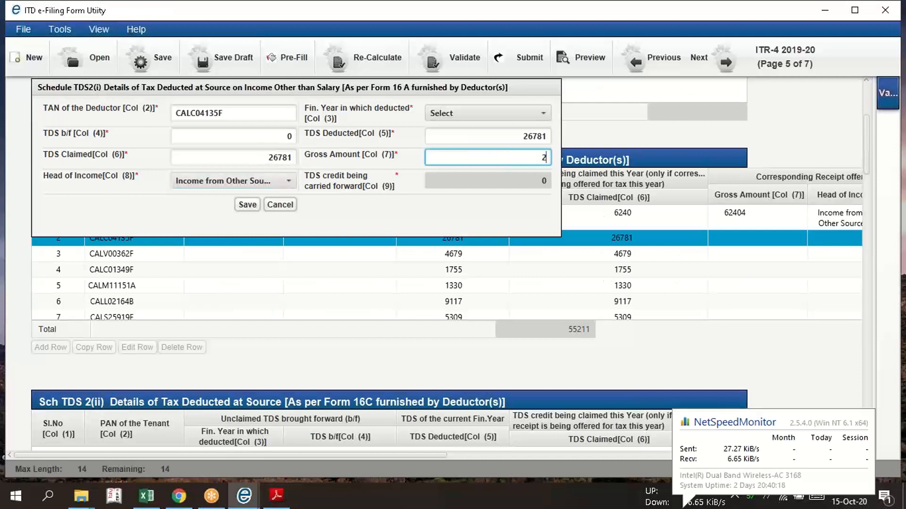
{"action": "type", "text": "267807"}
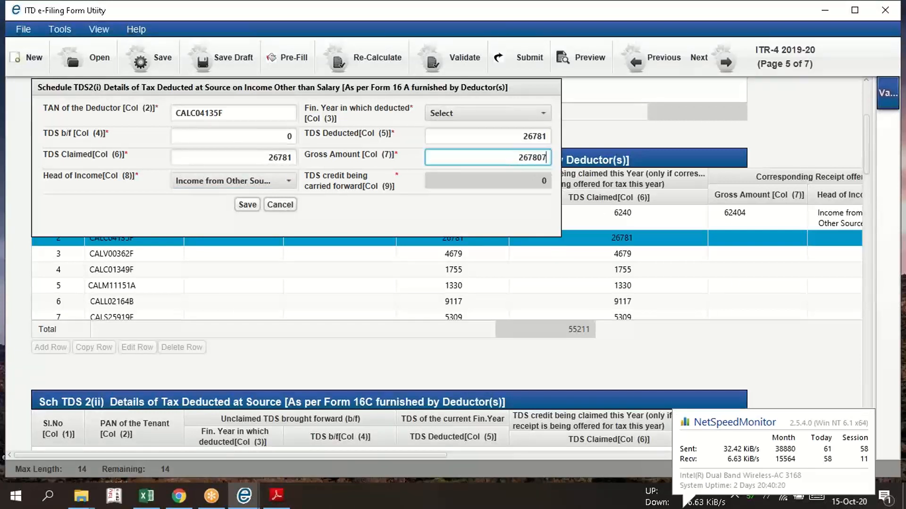
{"action": "left_click", "coordinate": [247, 204]}
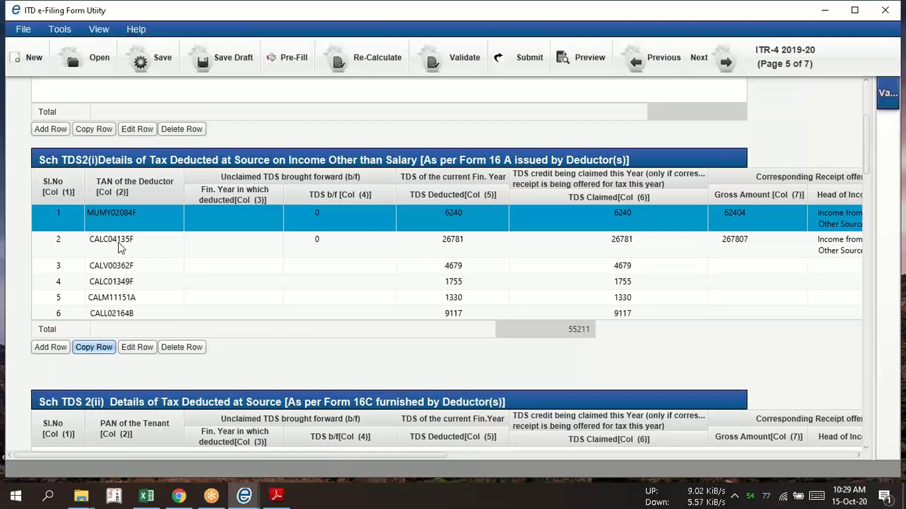
Select the third Schedule TDS2(i) row and locate its matching VIDYA MANDIR SOCIETY entry in the Form 26AS PDF
{"action": "left_click", "coordinate": [111, 267]}
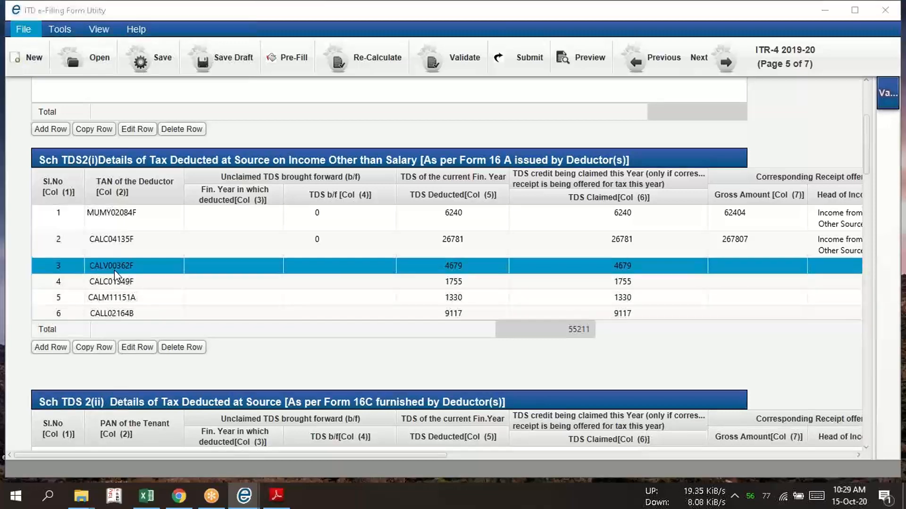
{"action": "key", "text": "alt+Tab"}
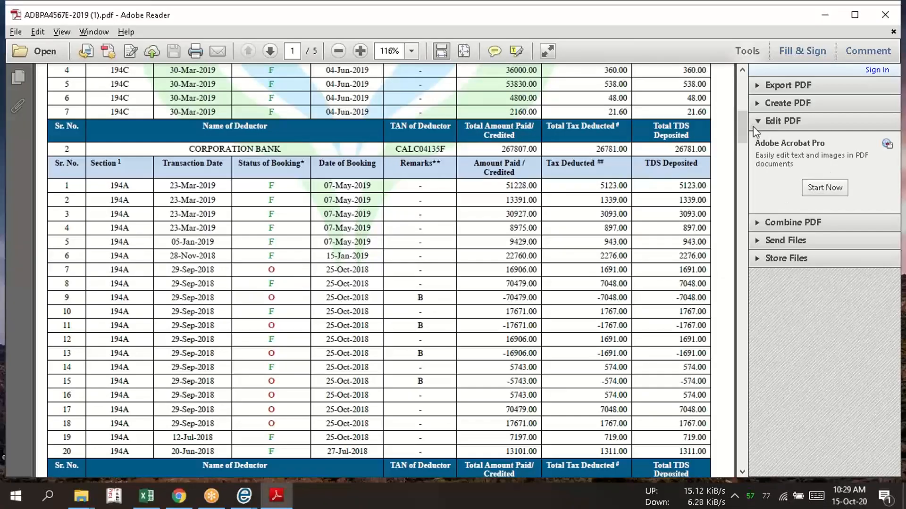
{"action": "left_click_drag", "start_coordinate": [742, 123], "coordinate": [737, 167]}
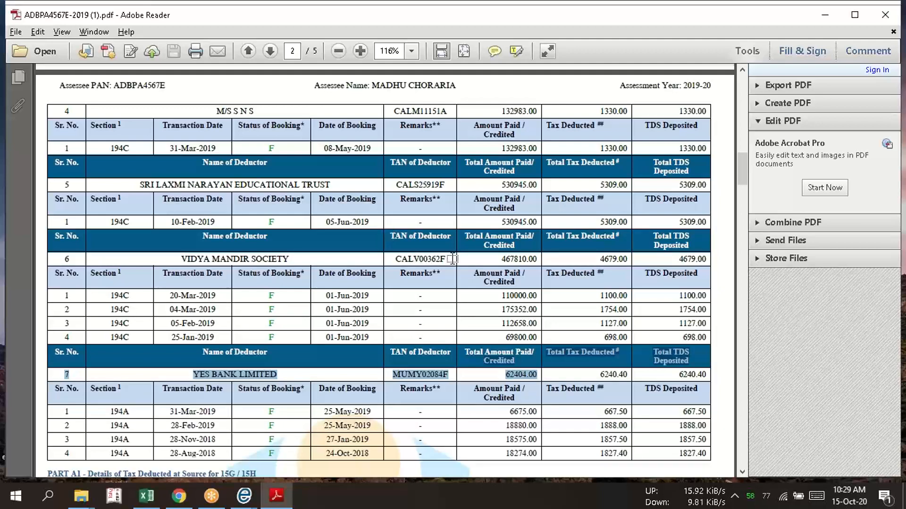
Edit the third TDS row in the ITR-4 utility, setting TDS b/f to 0 and head of income to Income from business and Profession
{"action": "key", "text": "alt+Tab"}
{"action": "left_click", "coordinate": [137, 347]}
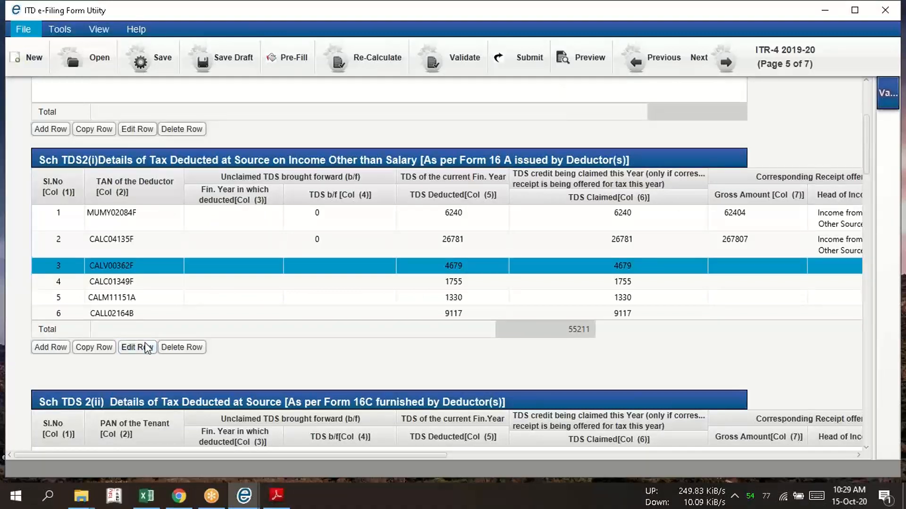
{"action": "left_click", "coordinate": [225, 140]}
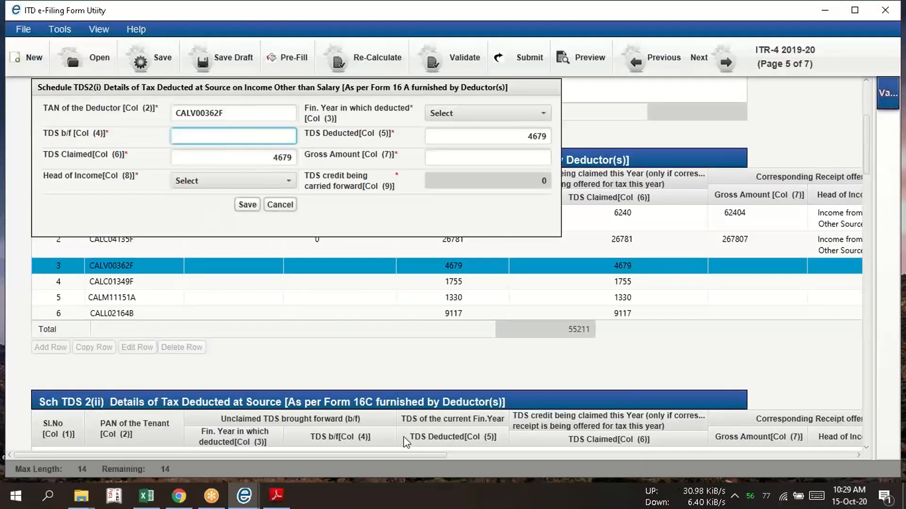
{"action": "type", "text": "0"}
{"action": "key", "text": "alt+Tab"}
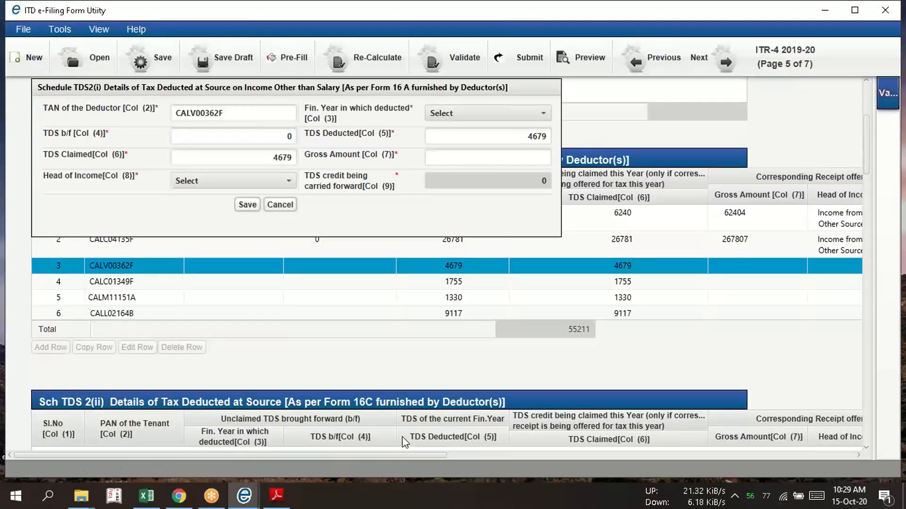
{"action": "left_click", "coordinate": [255, 181]}
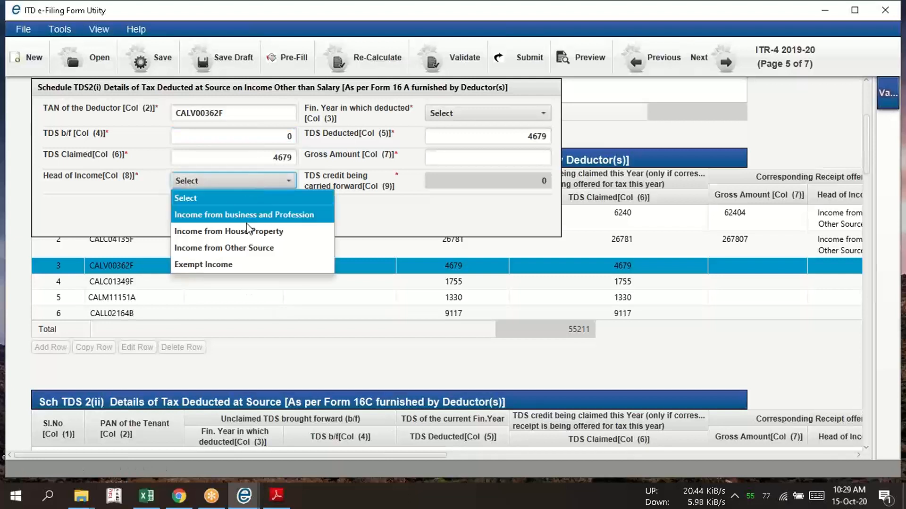
{"action": "left_click", "coordinate": [262, 216]}
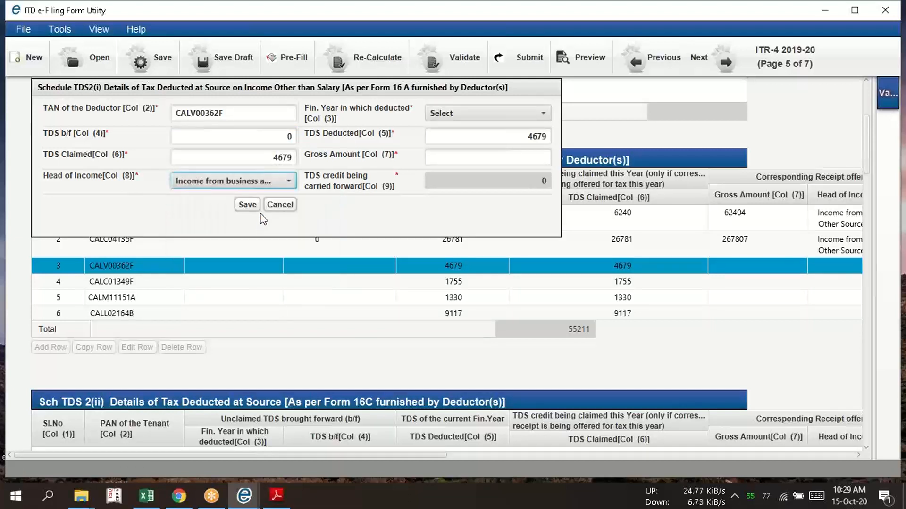
Enter the VIDYA MANDIR SOCIETY total of 467810 from Form 26AS as the third TDS row's gross amount and save the row
{"action": "key", "text": "alt"}
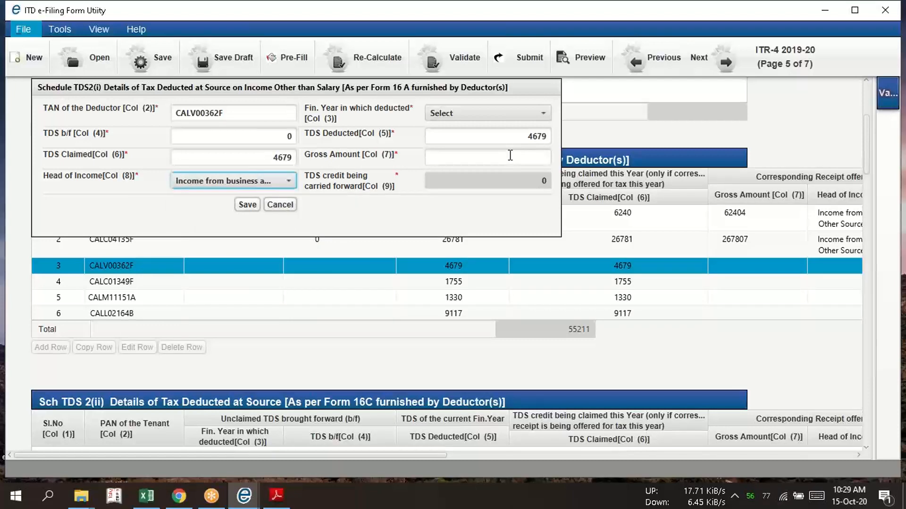
{"action": "key", "text": "alt+Tab"}
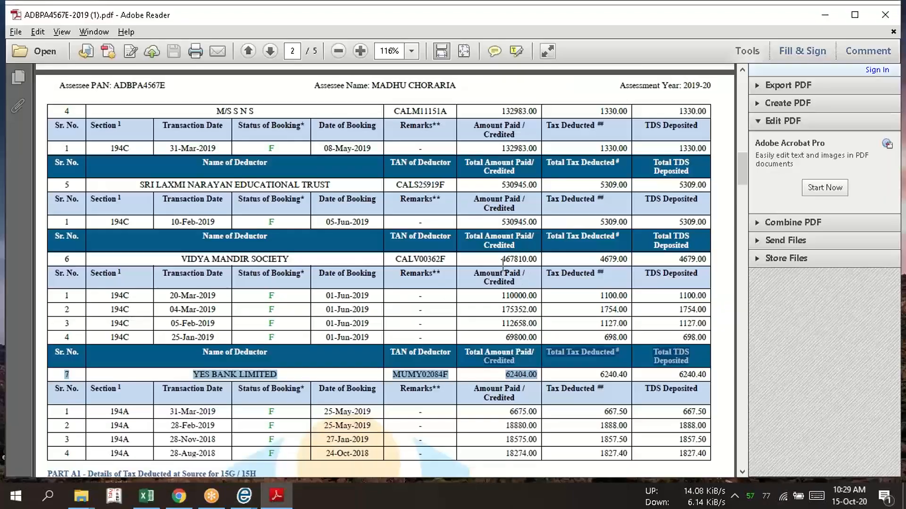
{"action": "key", "text": "alt+Tab"}
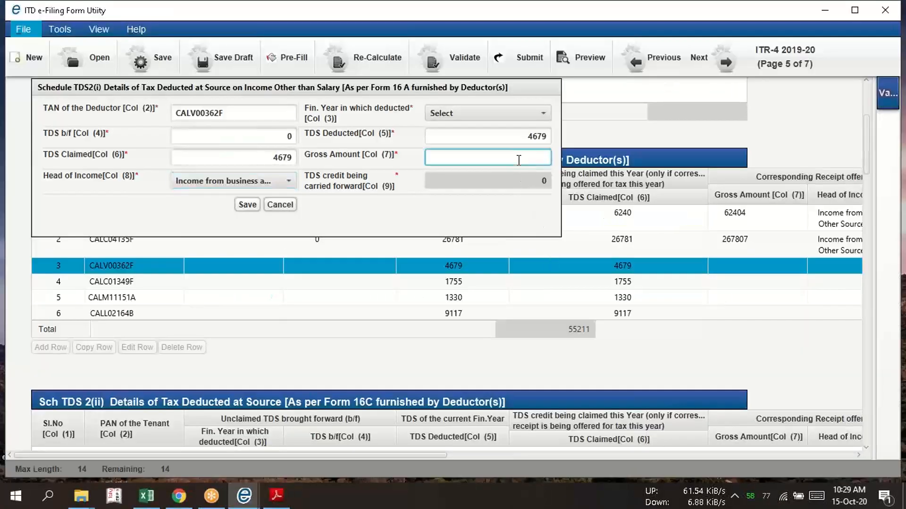
{"action": "type", "text": "4"}
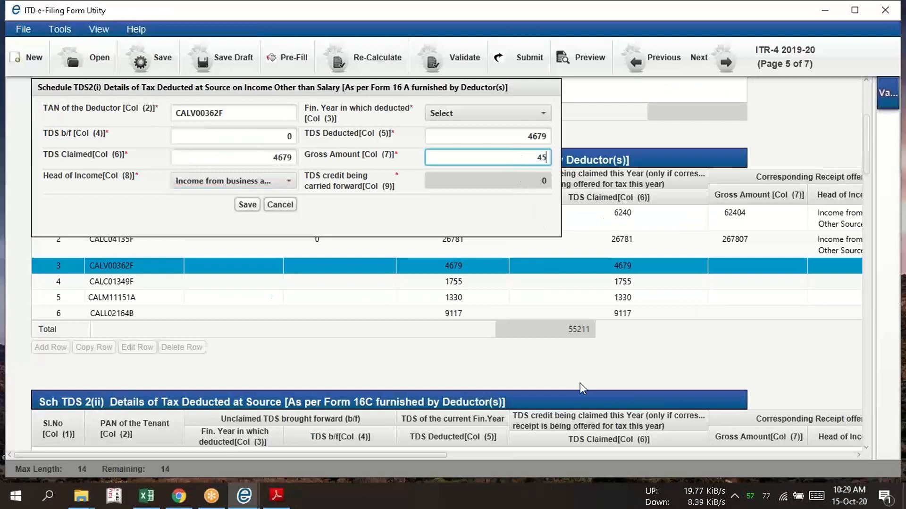
{"action": "type", "text": "67810"}
{"action": "left_click", "coordinate": [247, 204]}
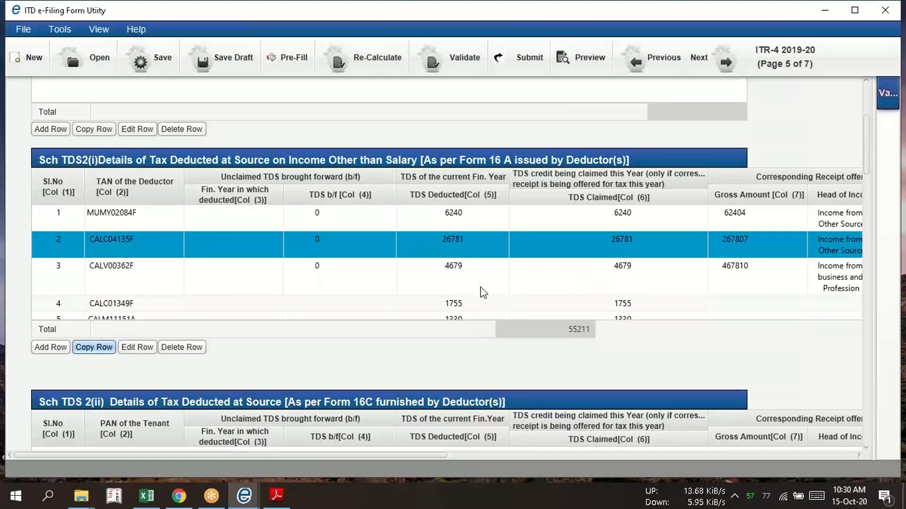
Select the fourth Schedule TDS2(i) row and search the Form 26AS PDF for the deductor with the same TAN
{"action": "left_click", "coordinate": [148, 269]}
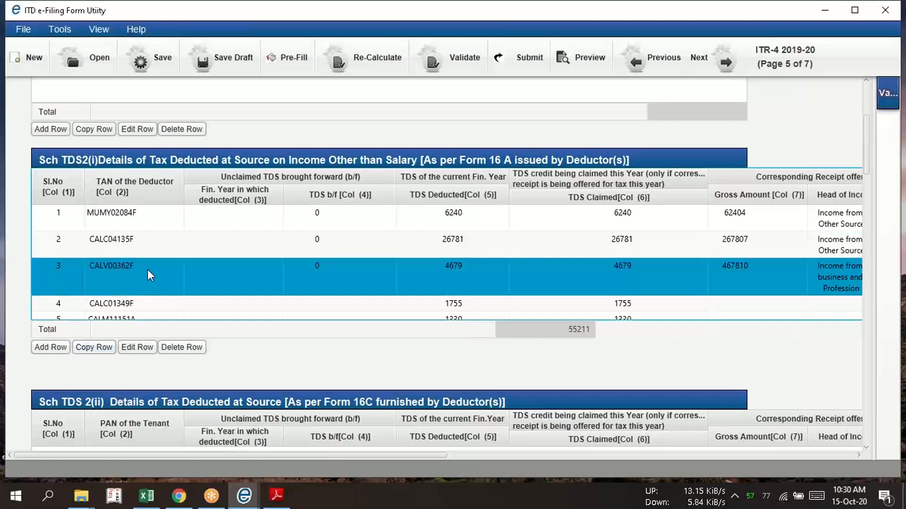
{"action": "key", "text": "Down"}
{"action": "key", "text": "Down"}
{"action": "key", "text": "Down"}
{"action": "key", "text": "Down"}
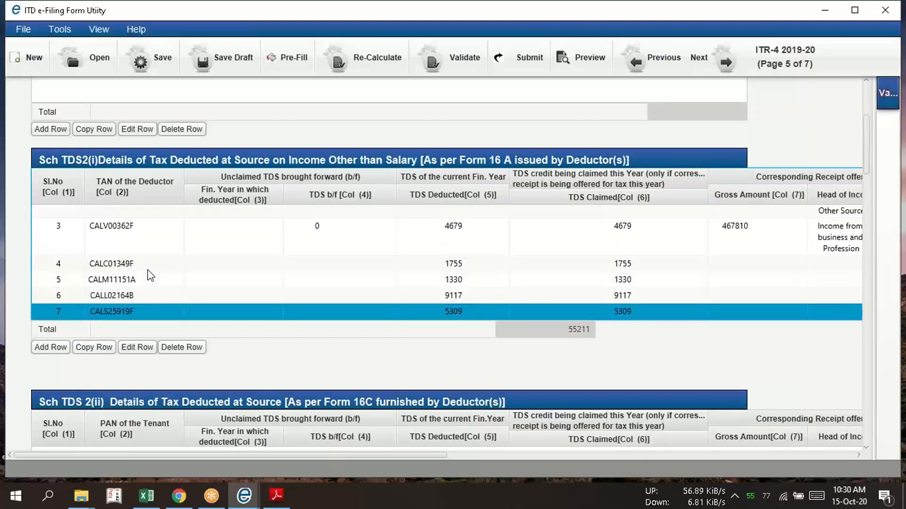
{"action": "key", "text": "Up"}
{"action": "key", "text": "Up"}
{"action": "key", "text": "Up"}
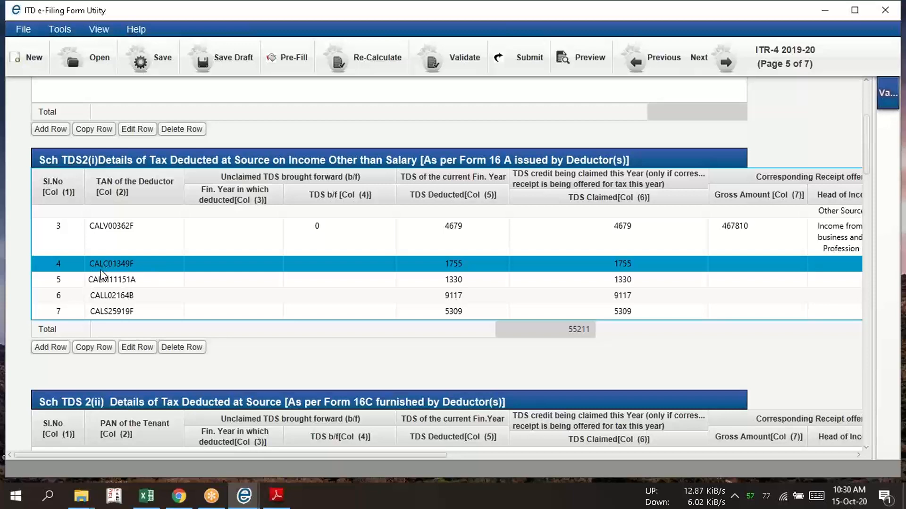
{"action": "key", "text": "alt+Tab"}
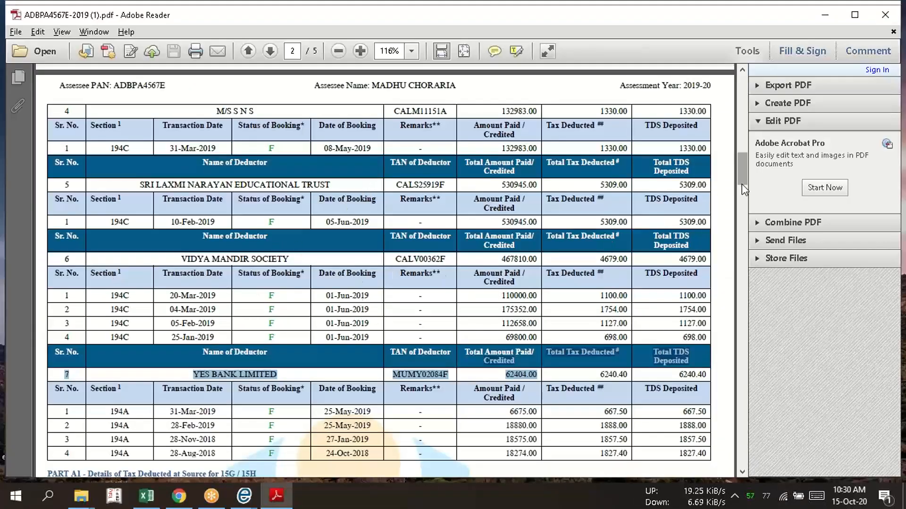
{"action": "key", "text": "alt+Tab"}
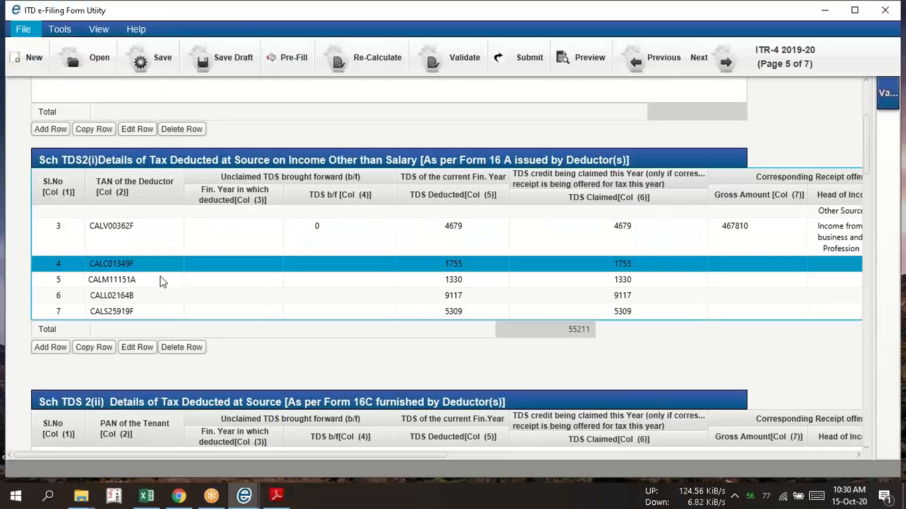
{"action": "key", "text": "alt+Tab"}
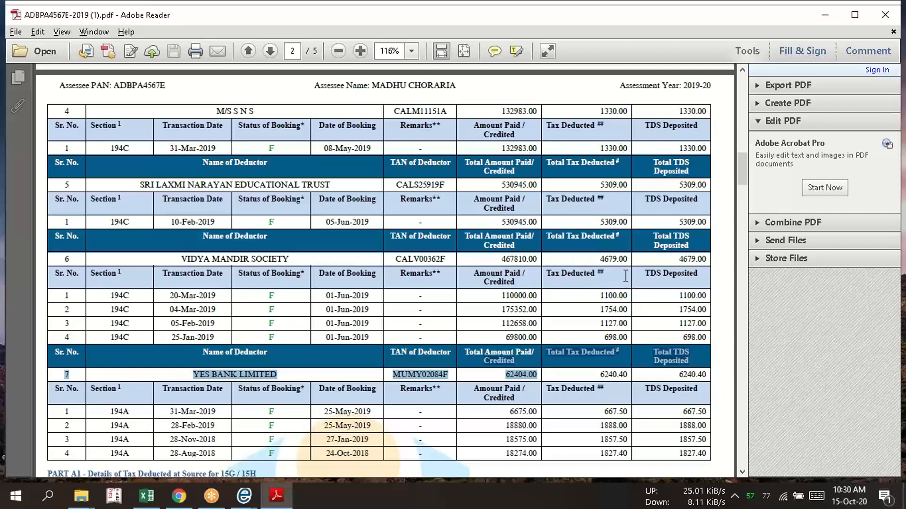
{"action": "left_click_drag", "start_coordinate": [739, 165], "coordinate": [746, 123]}
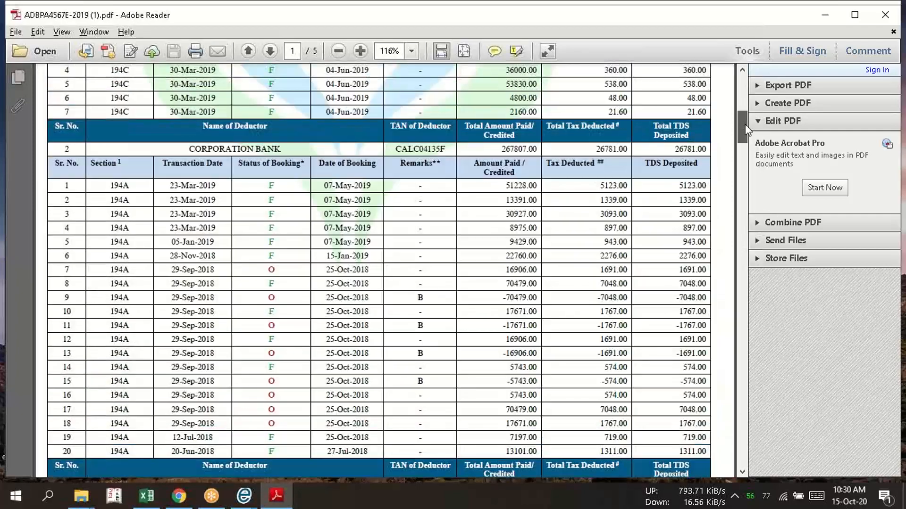
Recheck the TDS2(i) rows in the ITR-4 utility and locate the fourth row's CALCUTTA INTERNATIONAL SCHOOL SOCIETY entry in the Form 26AS PDF
{"action": "key", "text": "alt+Tab"}
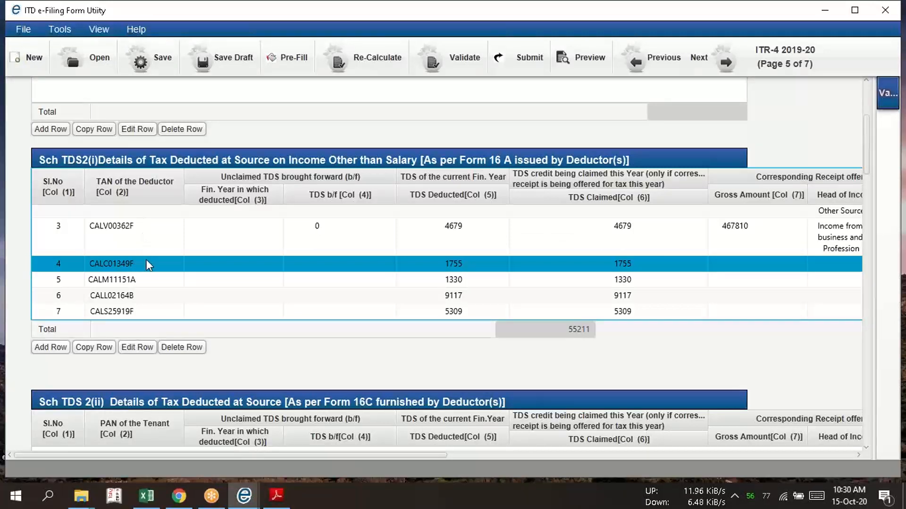
{"action": "left_click", "coordinate": [138, 241]}
{"action": "key", "text": "Up"}
{"action": "key", "text": "Up"}
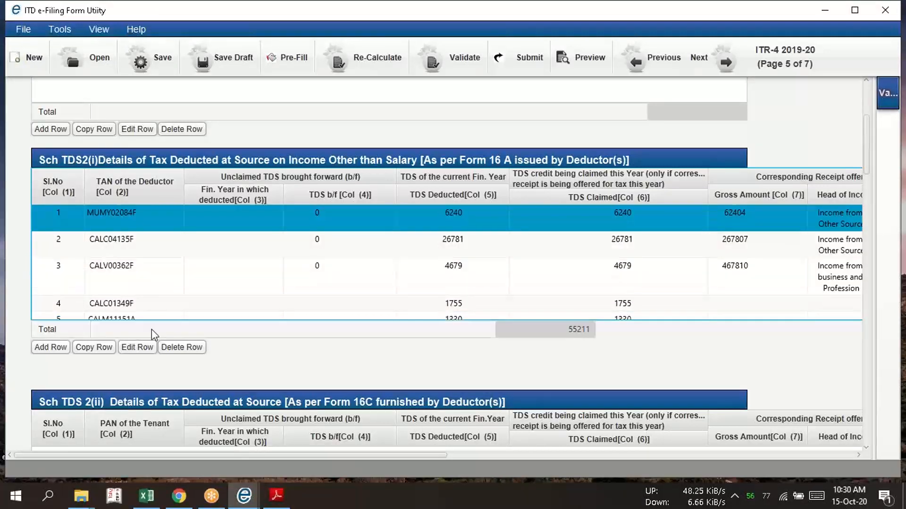
{"action": "key", "text": "Down"}
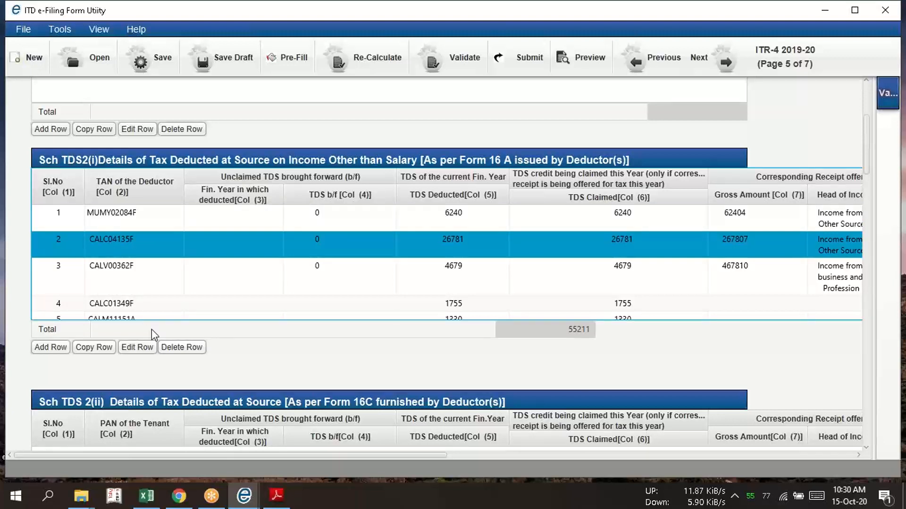
{"action": "key", "text": "Down"}
{"action": "key", "text": "Down"}
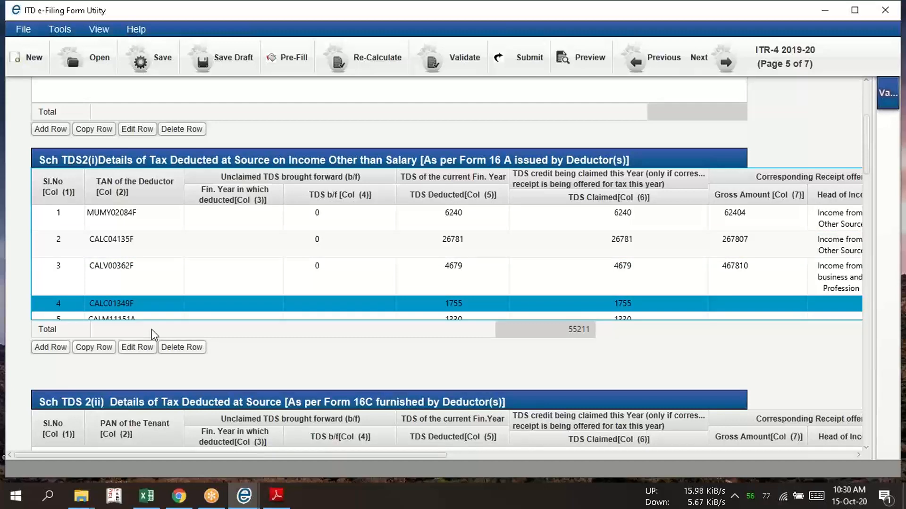
{"action": "key", "text": "Down"}
{"action": "key", "text": "Down"}
{"action": "key", "text": "Up"}
{"action": "key", "text": "Up"}
{"action": "key", "text": "alt"}
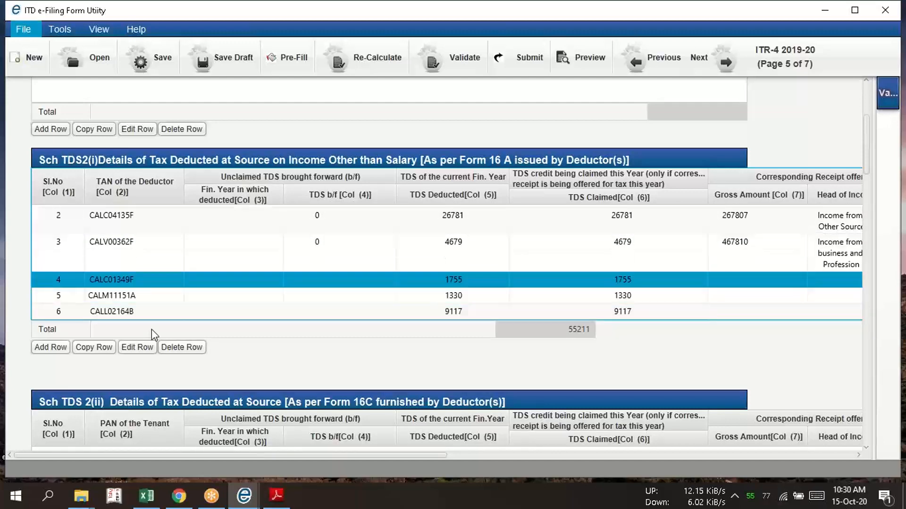
{"action": "key", "text": "alt+Tab"}
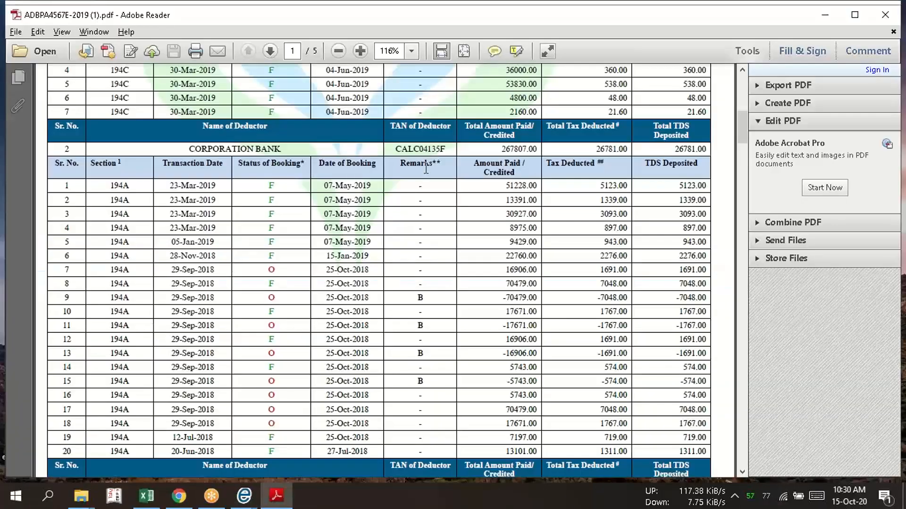
{"action": "left_click_drag", "start_coordinate": [745, 127], "coordinate": [747, 154]}
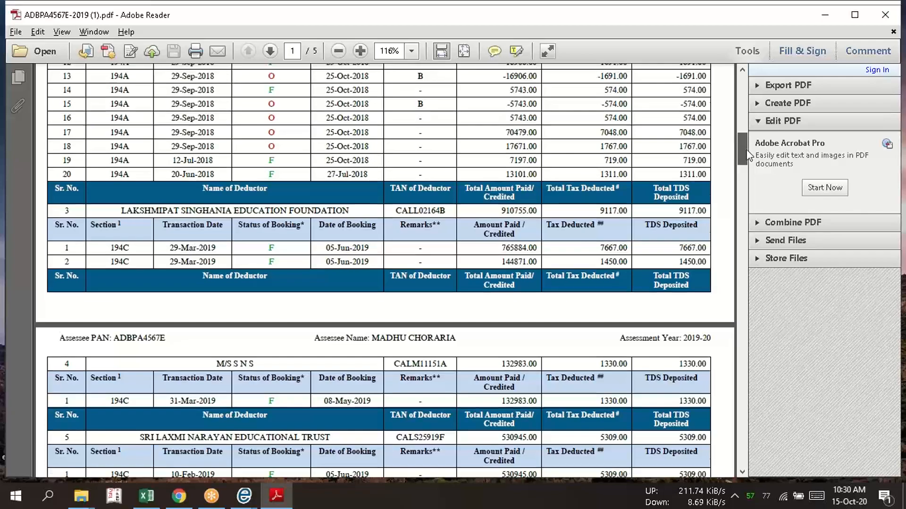
{"action": "left_click_drag", "start_coordinate": [746, 152], "coordinate": [720, 108]}
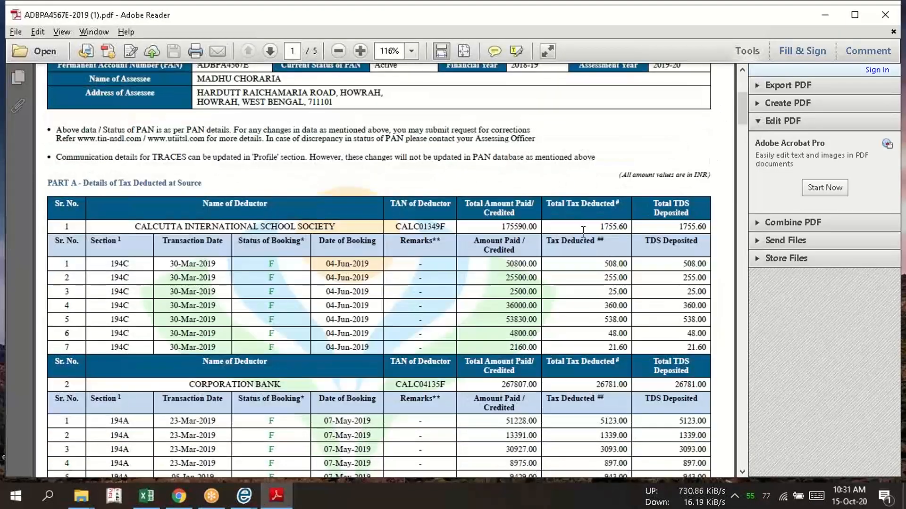
Edit the fourth TDS row in the ITR-4 utility, setting TDS b/f to 0 and head of income to Income from business and Profession
{"action": "key", "text": "alt+Tab"}
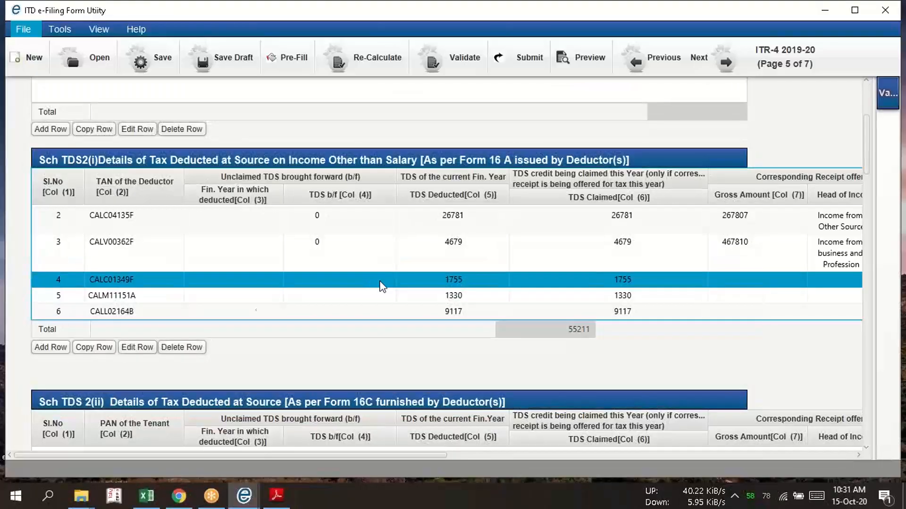
{"action": "left_click", "coordinate": [228, 283]}
{"action": "left_click", "coordinate": [136, 347]}
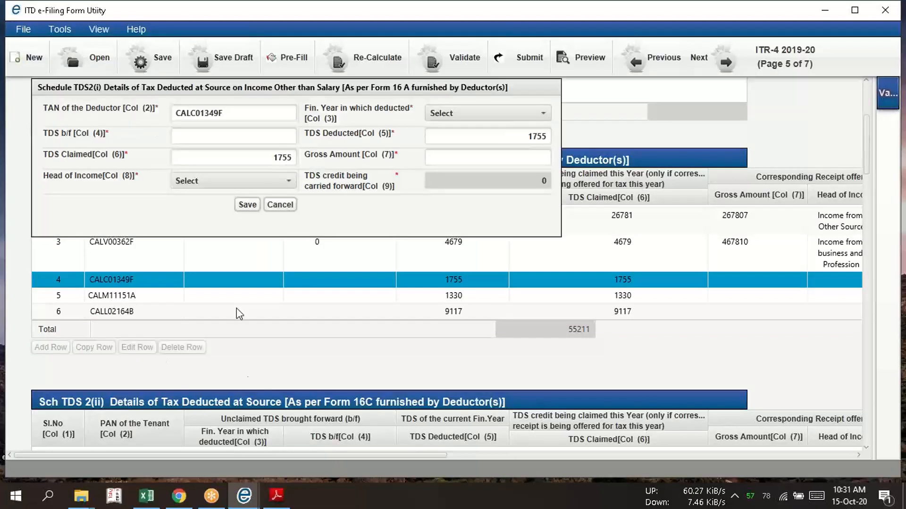
{"action": "left_click", "coordinate": [253, 140]}
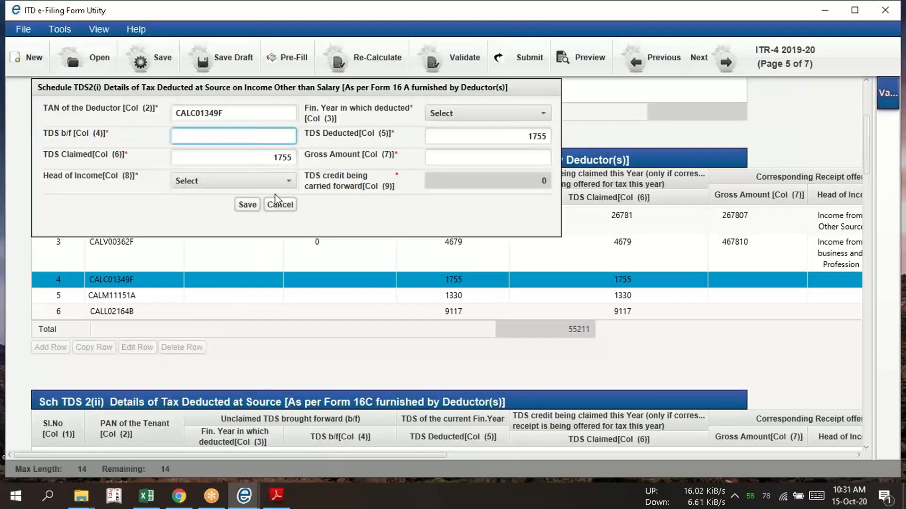
{"action": "type", "text": "0"}
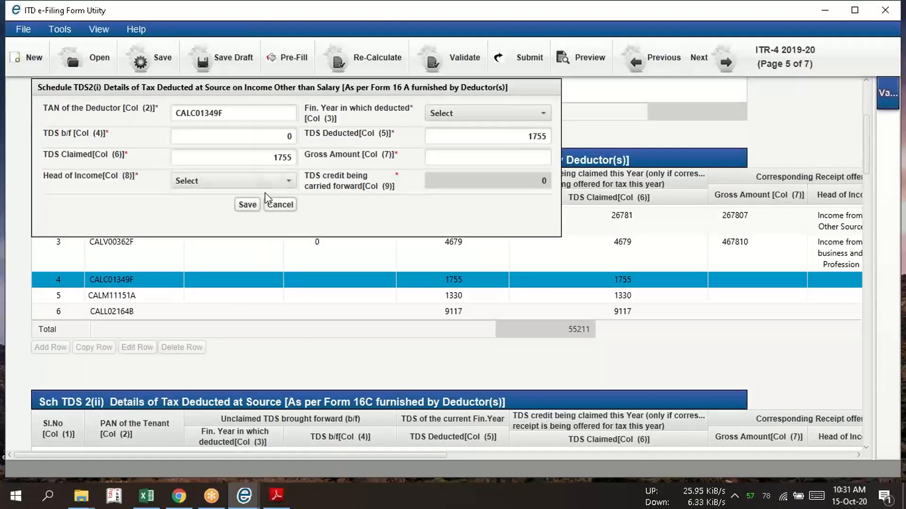
{"action": "left_click", "coordinate": [265, 181]}
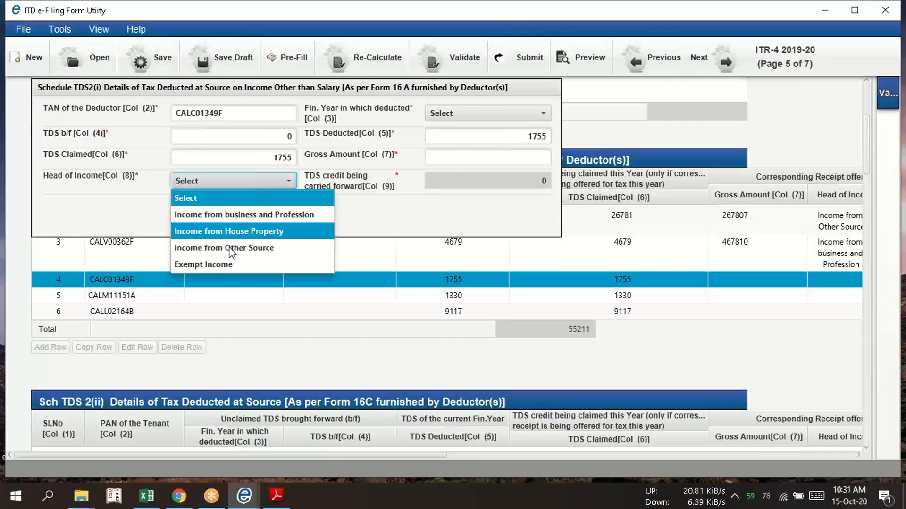
{"action": "left_click", "coordinate": [224, 216]}
Enter the CALCUTTA INTERNATIONAL SCHOOL SOCIETY total of 175590 from Form 26AS as the fourth row's gross amount and save the row
{"action": "key", "text": "alt"}
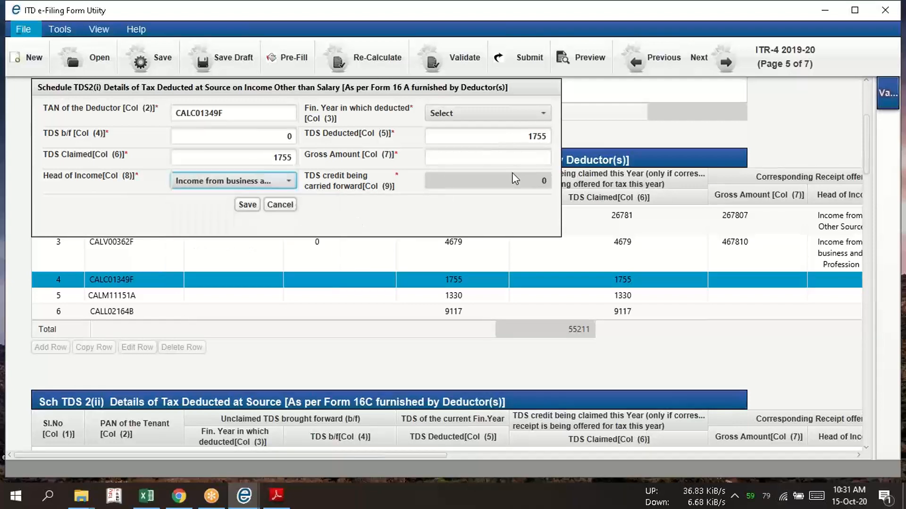
{"action": "key", "text": "alt+Tab"}
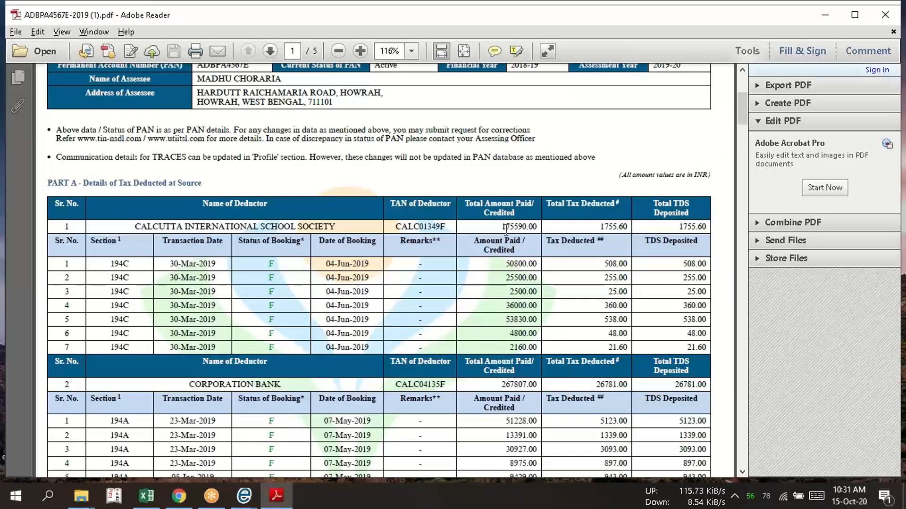
{"action": "key", "text": "alt+Tab"}
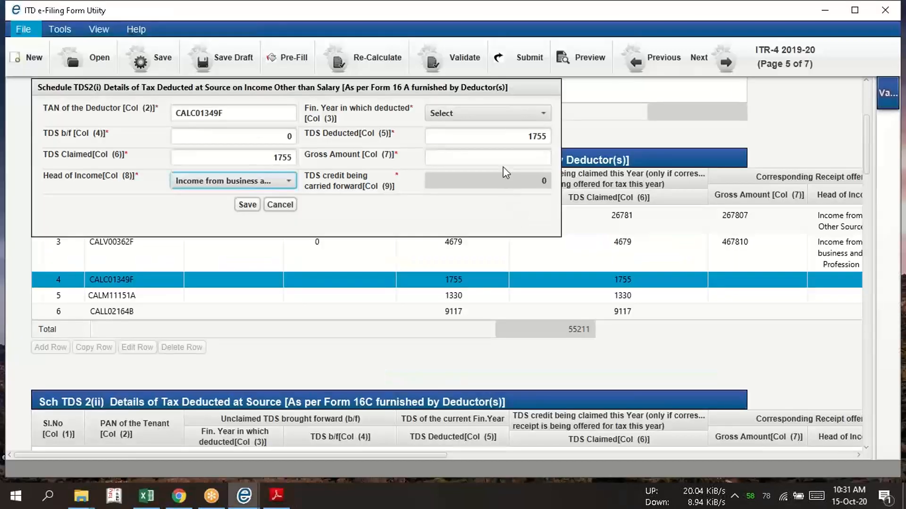
{"action": "left_click", "coordinate": [503, 160]}
{"action": "type", "text": "17558"}
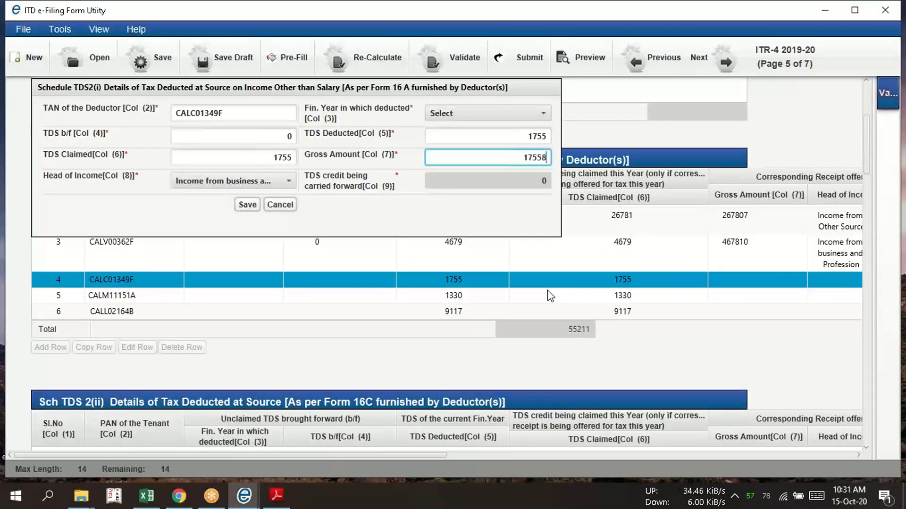
{"action": "key", "text": "BackSpace"}
{"action": "type", "text": "90"}
{"action": "left_click", "coordinate": [247, 204]}
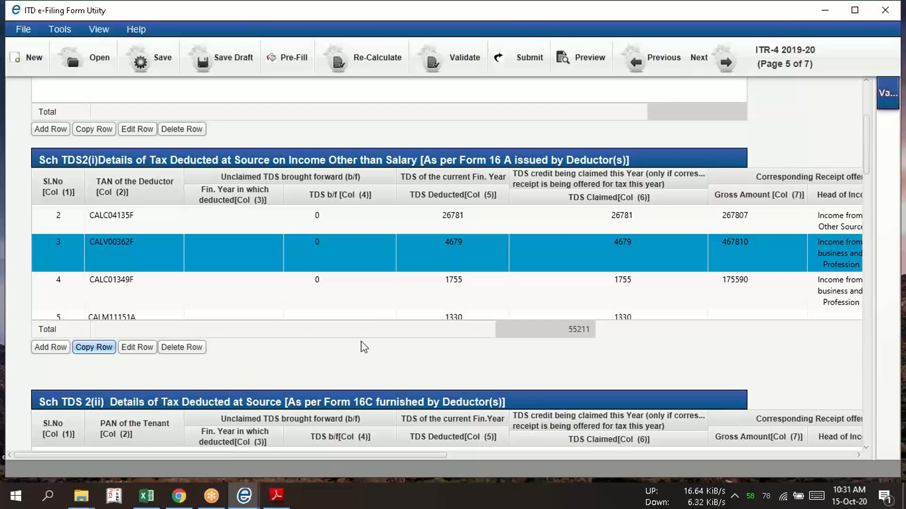
Review the start of the Tax Details page, glance at the balance sheet workbook in Excel, and return to the ITR-4 utility
{"action": "scroll", "coordinate": [861, 134], "scroll_direction": "up", "scroll_amount": 5}
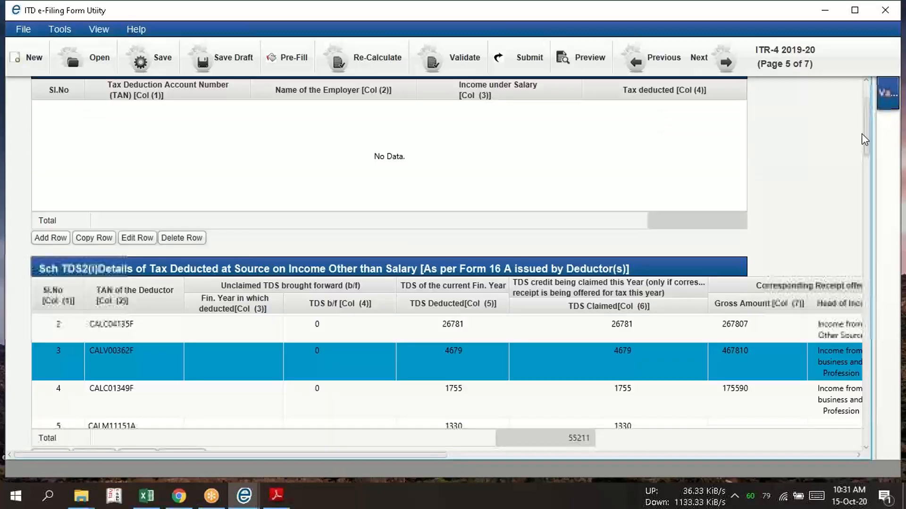
{"action": "left_click_drag", "start_coordinate": [867, 111], "coordinate": [861, 83]}
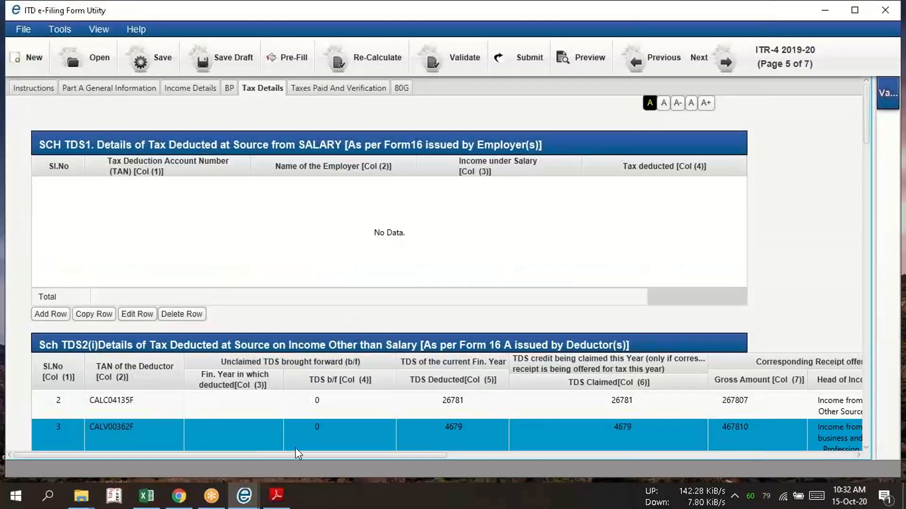
{"action": "left_click", "coordinate": [152, 456]}
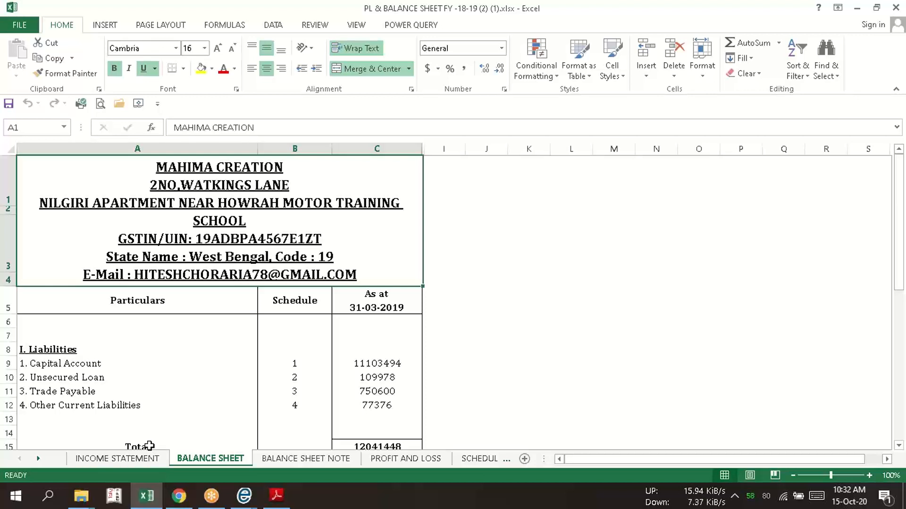
{"action": "left_click", "coordinate": [243, 495]}
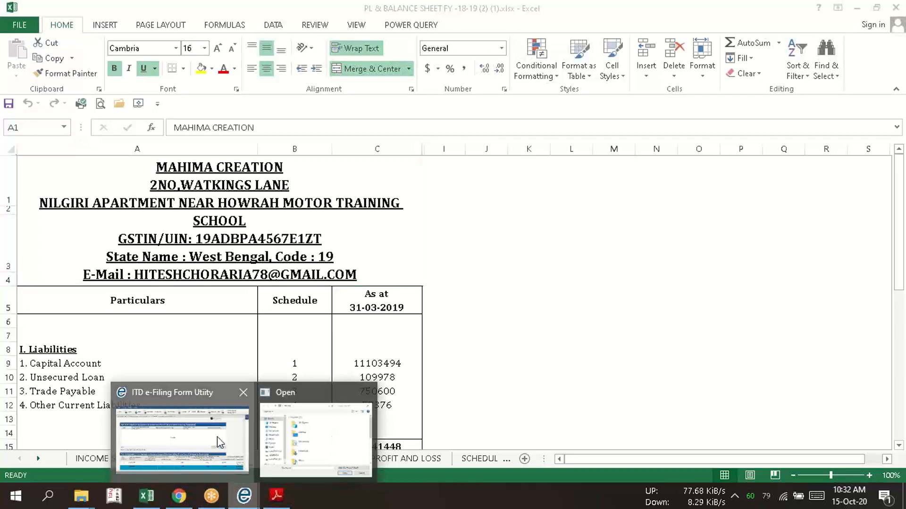
{"action": "left_click", "coordinate": [218, 442]}
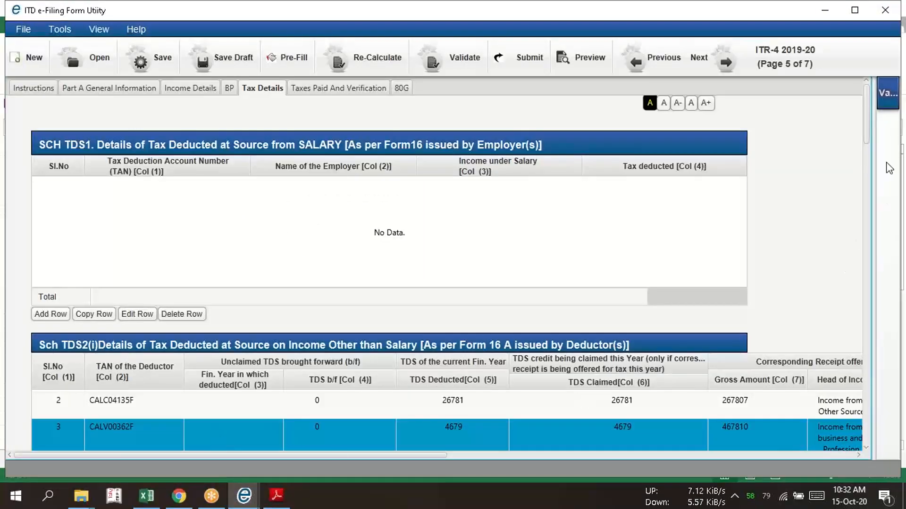
Check the Schedule TDS2(i) rows, and set the capacity for making the return to Self in the Verification section
{"action": "left_click_drag", "start_coordinate": [865, 131], "coordinate": [861, 147]}
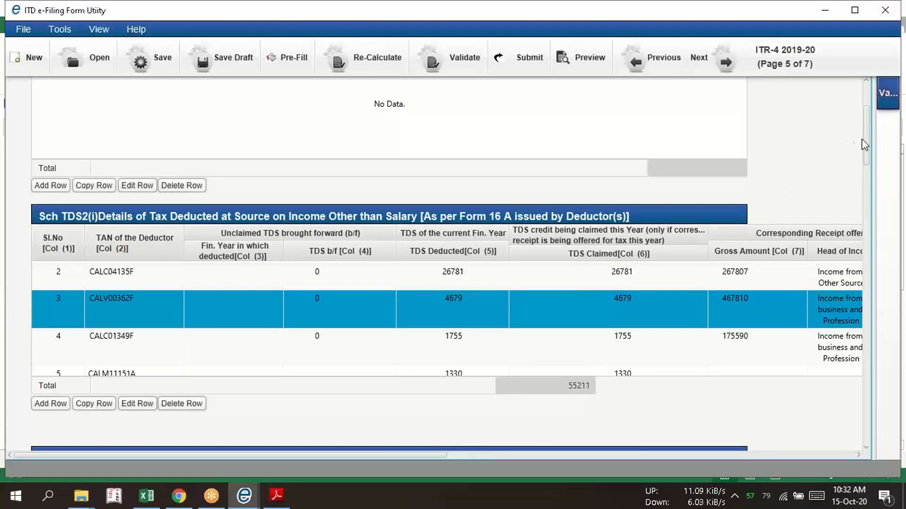
{"action": "left_click_drag", "start_coordinate": [862, 138], "coordinate": [866, 120]}
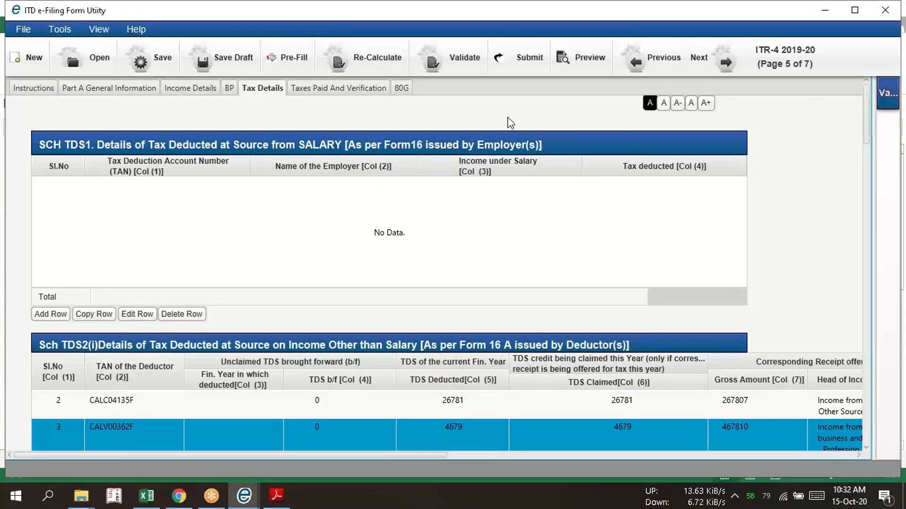
{"action": "left_click", "coordinate": [341, 88]}
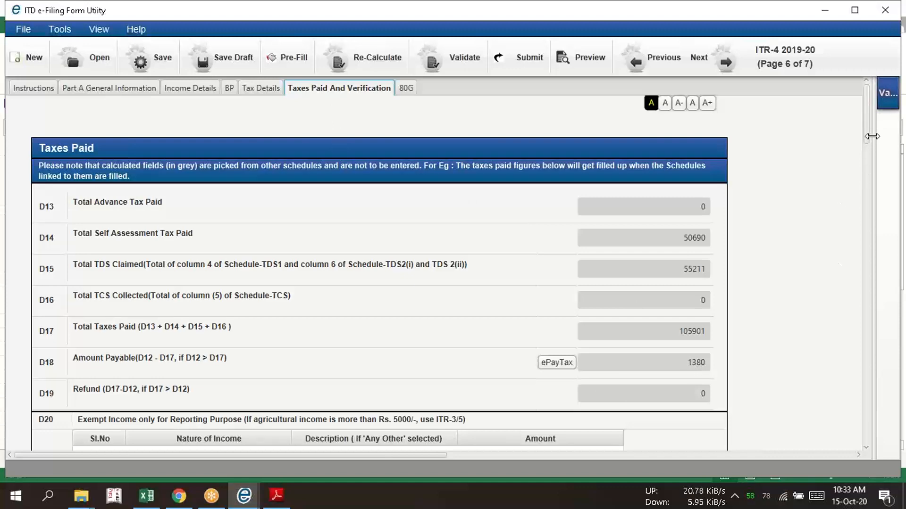
{"action": "scroll", "coordinate": [866, 132], "scroll_direction": "down", "scroll_amount": 1}
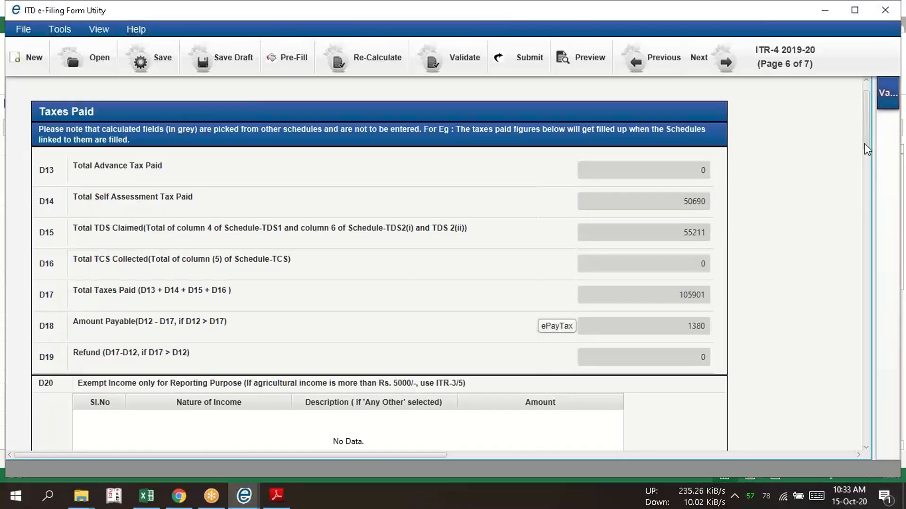
{"action": "scroll", "coordinate": [864, 144], "scroll_direction": "down", "scroll_amount": 12}
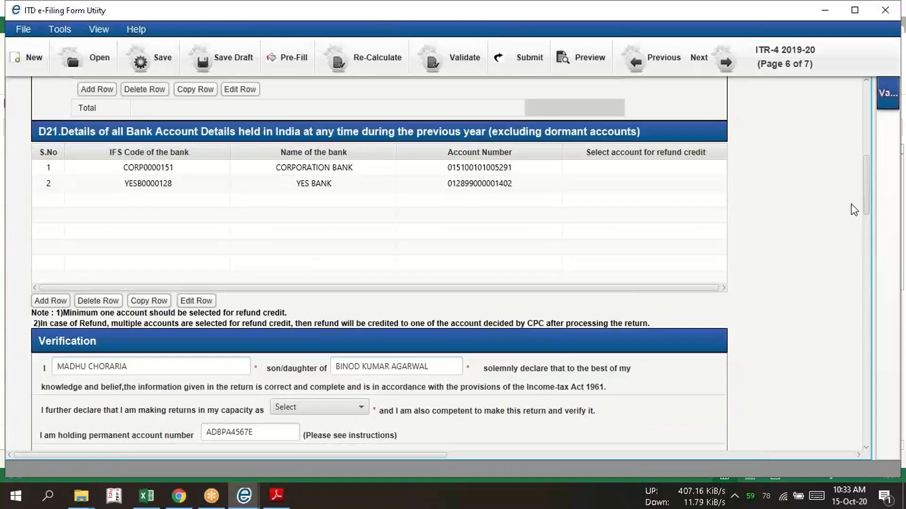
{"action": "scroll", "coordinate": [852, 215], "scroll_direction": "down", "scroll_amount": 4}
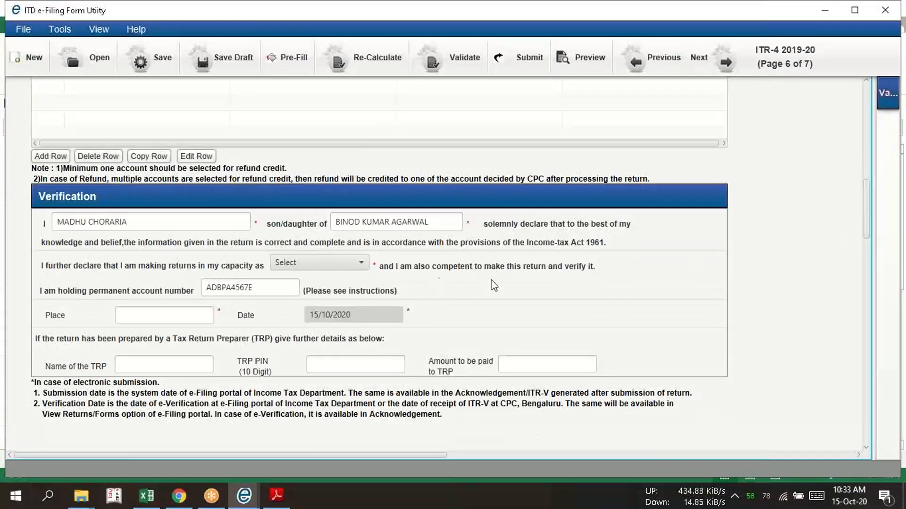
{"action": "left_click", "coordinate": [362, 263]}
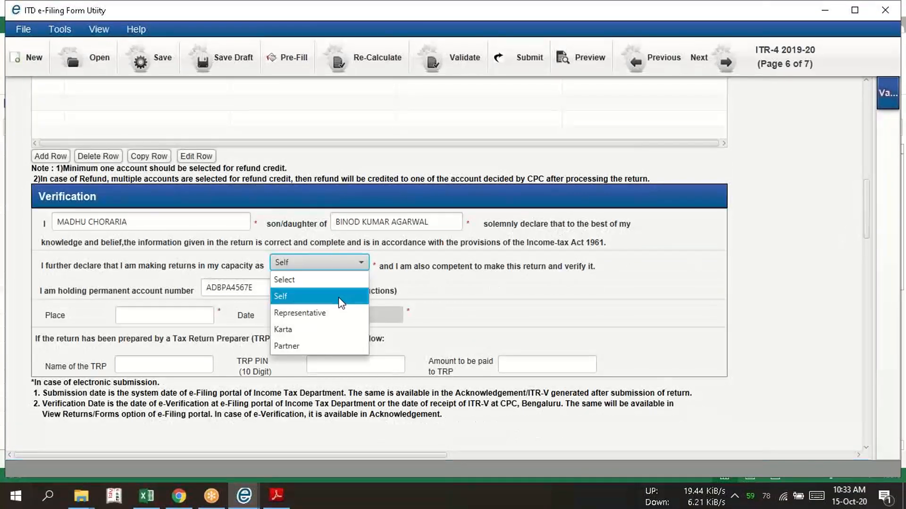
{"action": "left_click", "coordinate": [342, 297]}
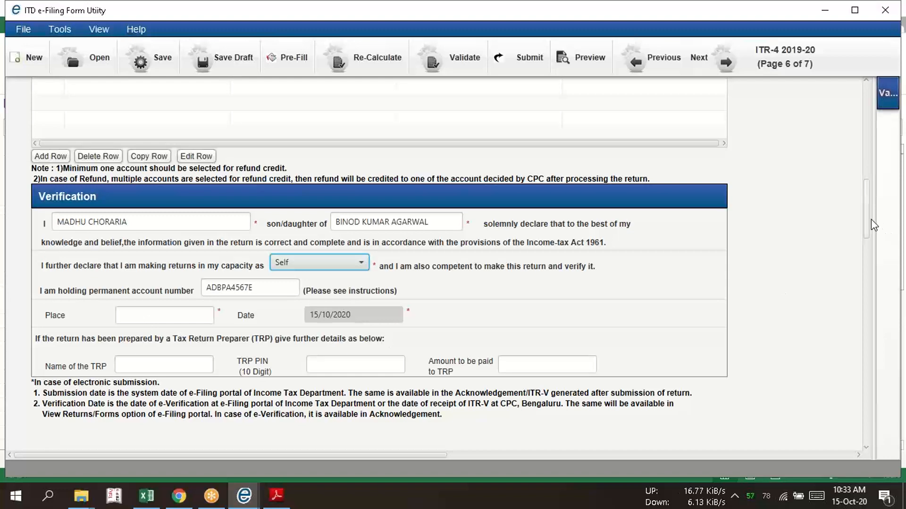
Review the Income Details figures down to the Part C deductions, and recheck the Tax Details and Taxes Paid And Verification pages
{"action": "left_click_drag", "start_coordinate": [871, 220], "coordinate": [861, 109]}
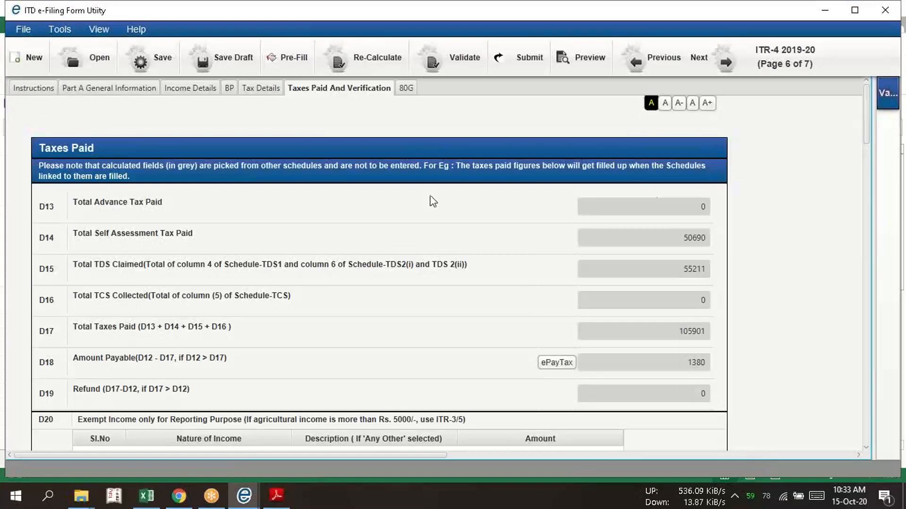
{"action": "left_click", "coordinate": [190, 88]}
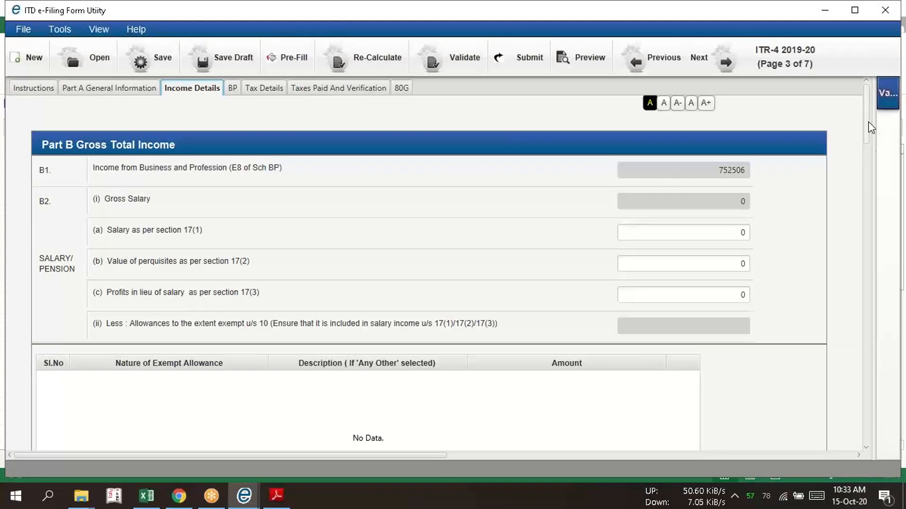
{"action": "left_click_drag", "start_coordinate": [866, 120], "coordinate": [863, 259]}
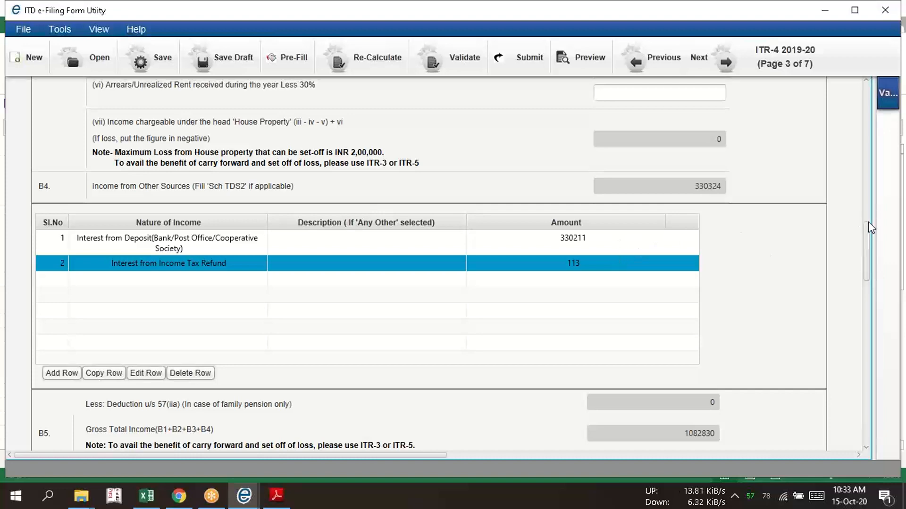
{"action": "left_click_drag", "start_coordinate": [866, 239], "coordinate": [866, 264]}
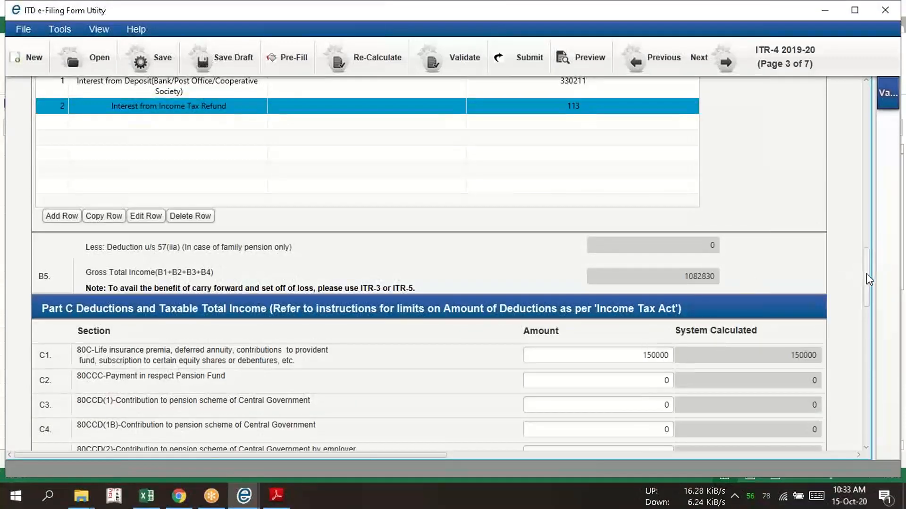
{"action": "left_click_drag", "start_coordinate": [866, 273], "coordinate": [864, 108]}
{"action": "left_click", "coordinate": [367, 92]}
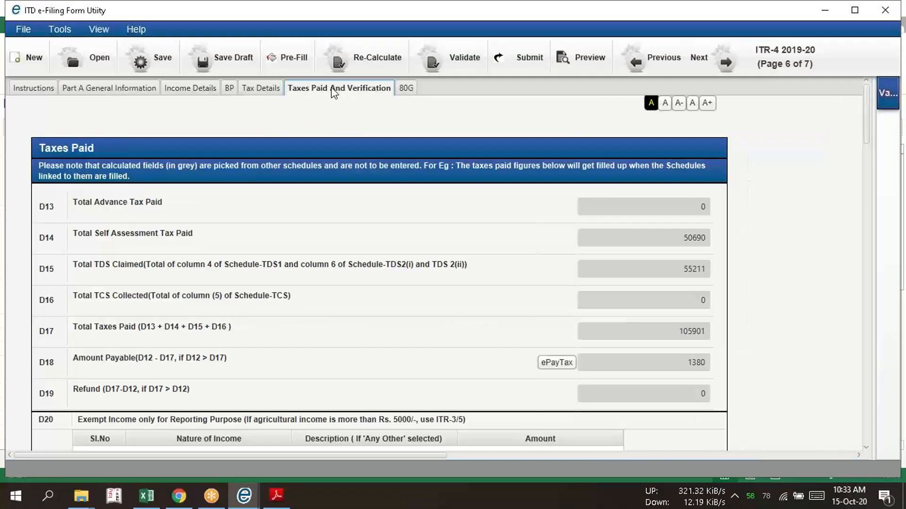
{"action": "left_click", "coordinate": [262, 91]}
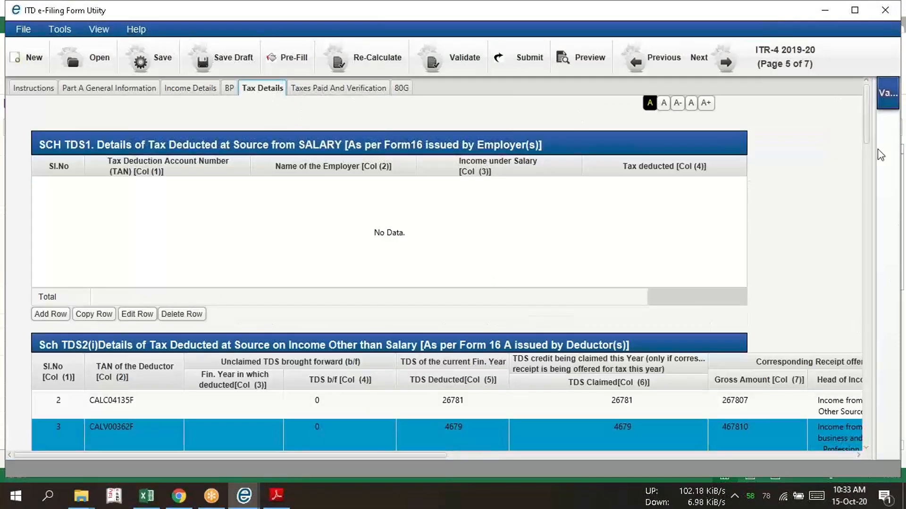
{"action": "left_click_drag", "start_coordinate": [868, 137], "coordinate": [750, 97]}
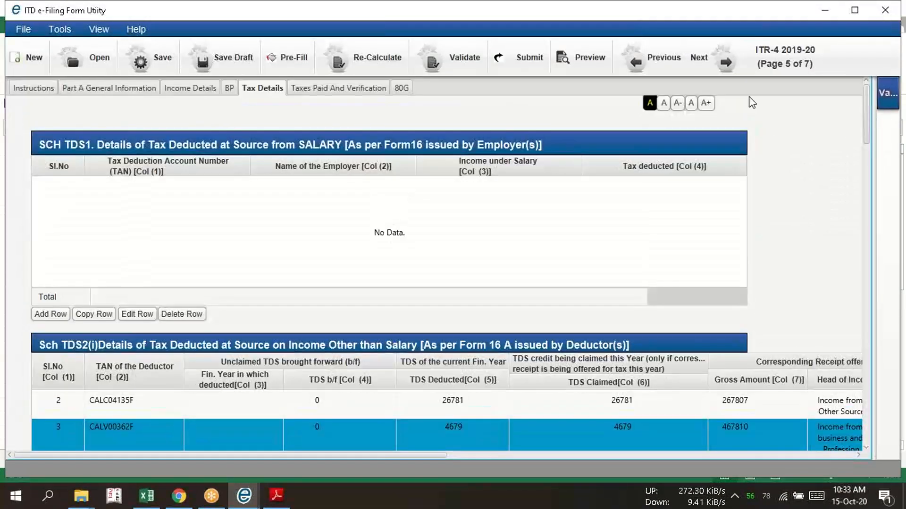
{"action": "left_click", "coordinate": [361, 91]}
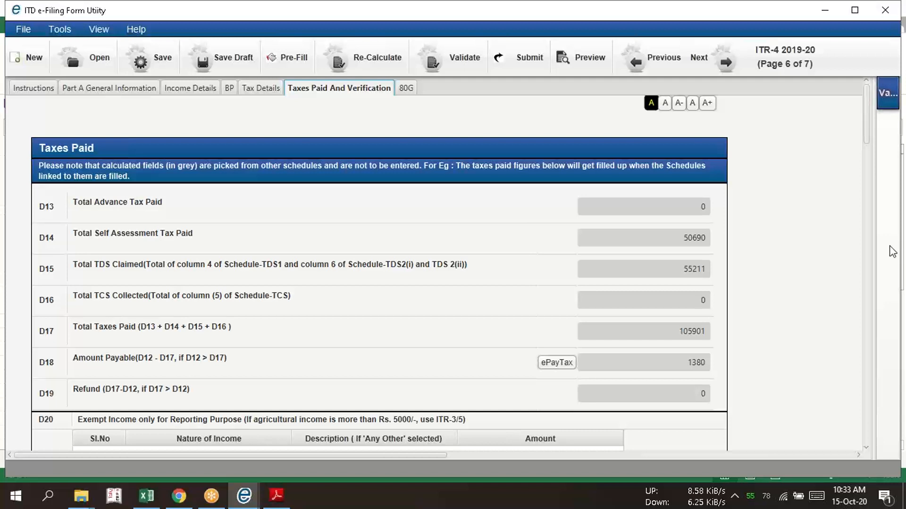
Switch from the ITR-4 utility to the Chrome browser
{"action": "left_click", "coordinate": [625, 17]}
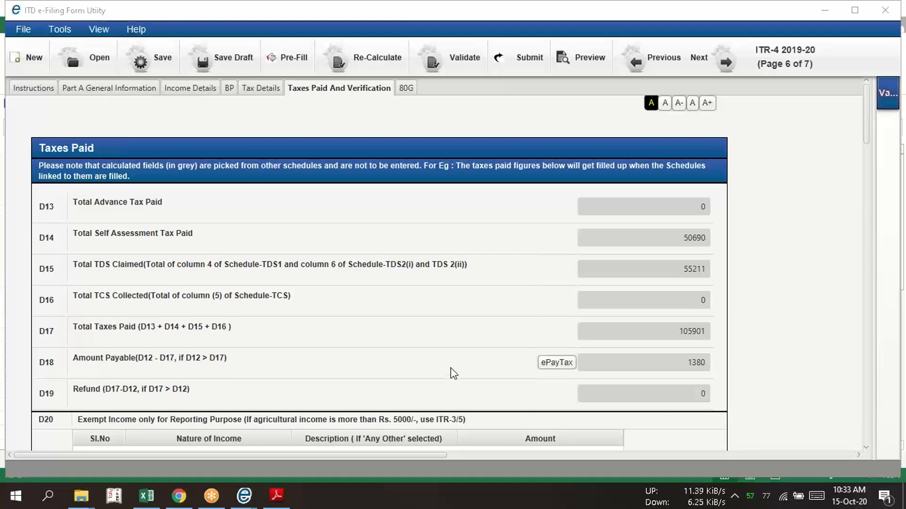
{"action": "left_click", "coordinate": [166, 501]}
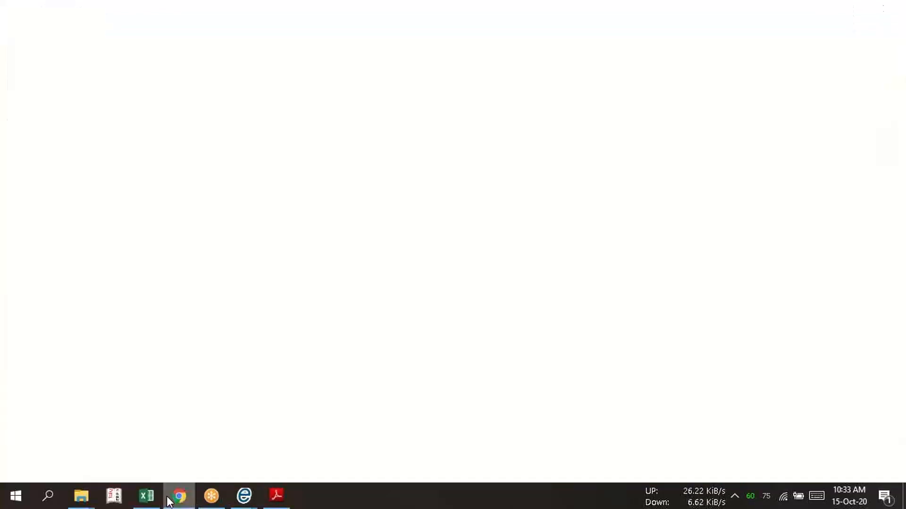